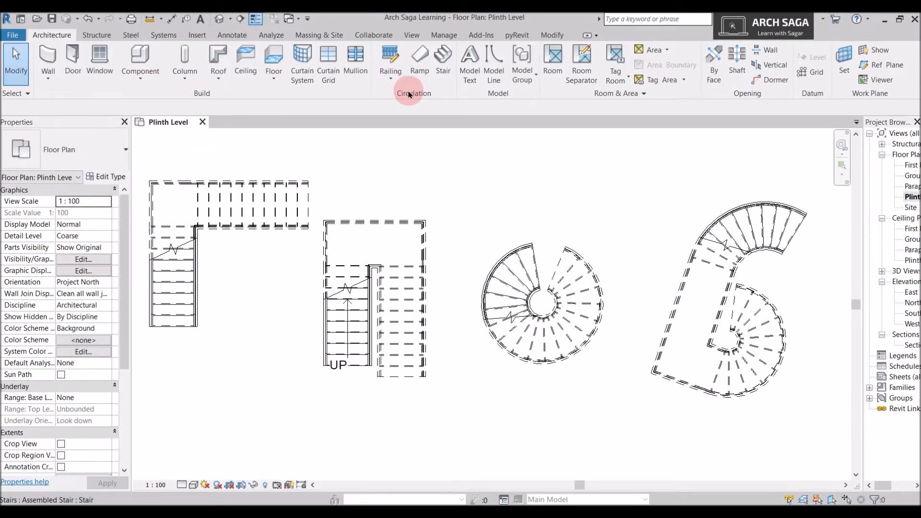
Start a new stair and begin a custom sketched run in an empty area of the plan.
{"action": "left_click", "coordinate": [444, 67]}
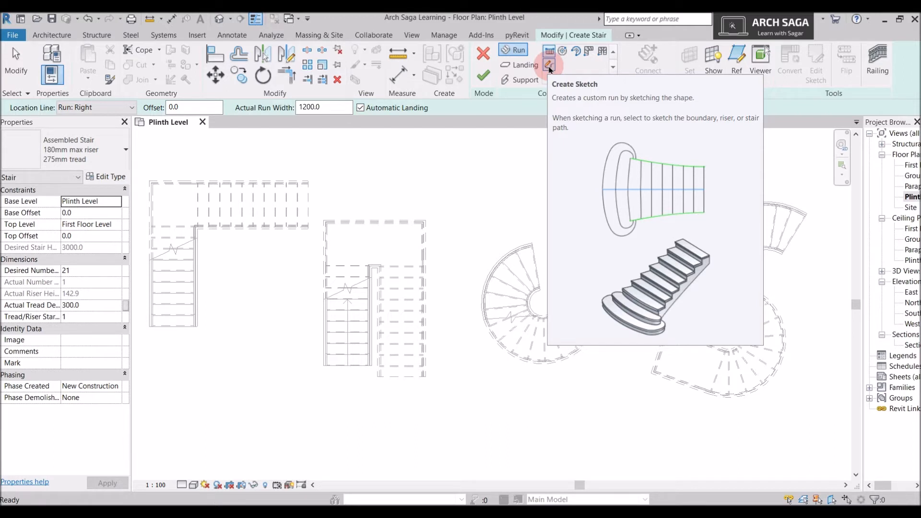
{"action": "left_click", "coordinate": [549, 66]}
{"action": "scroll", "coordinate": [512, 170], "scroll_direction": "down", "scroll_amount": 2}
{"action": "middle_click_drag", "start_coordinate": [512, 171], "coordinate": [448, 260]}
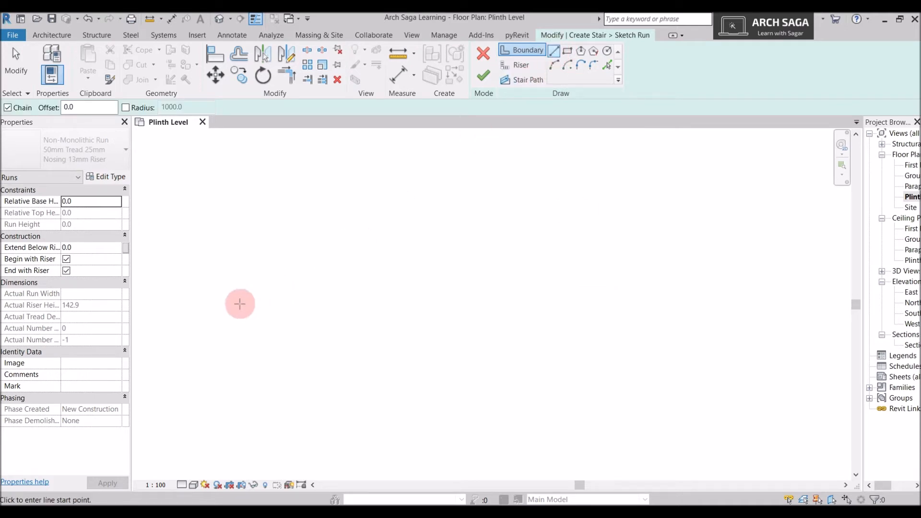
Sketch two parallel vertical boundary lines about 1900 mm long and about 2300 mm apart.
{"action": "left_click", "coordinate": [209, 297]}
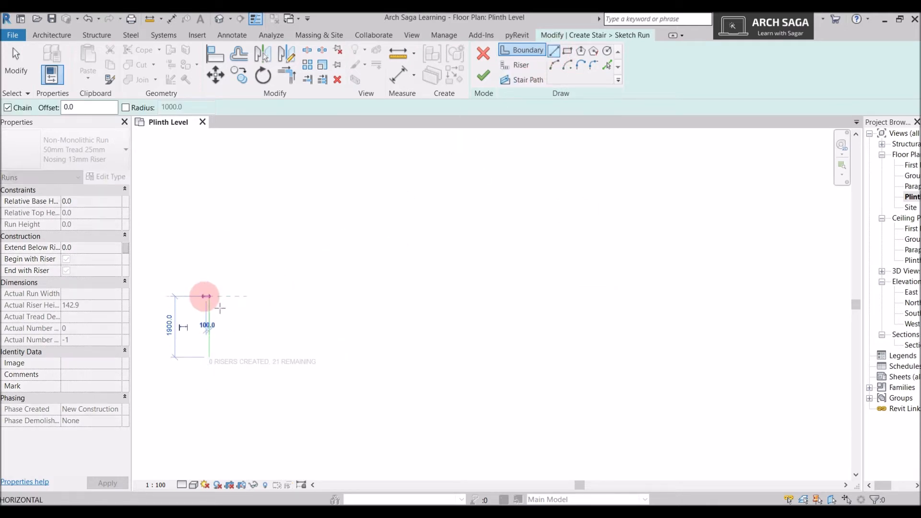
{"action": "left_click", "coordinate": [209, 358]}
{"action": "left_click", "coordinate": [283, 358]}
{"action": "left_click", "coordinate": [283, 296]}
{"action": "key", "text": "Escape"}
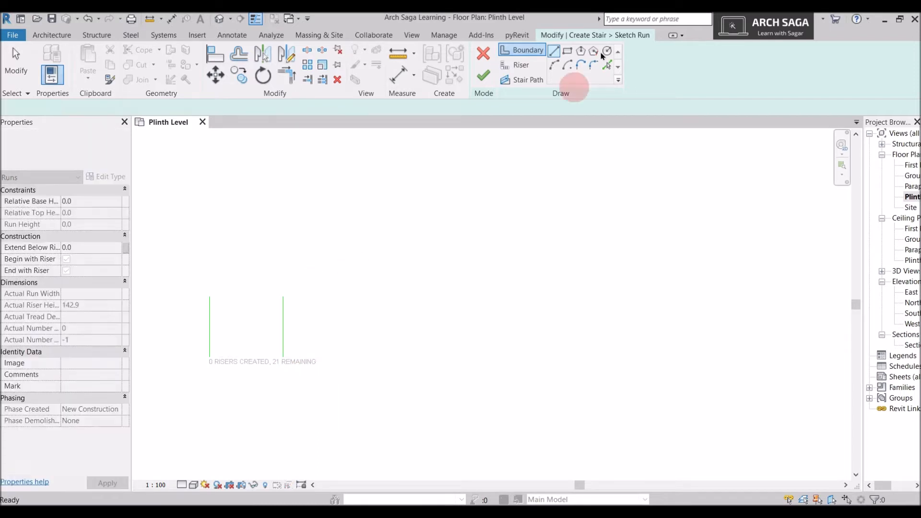
Draw two horizontal risers between the boundary lines and extend the lower one to meet the far boundary.
{"action": "left_click", "coordinate": [519, 65]}
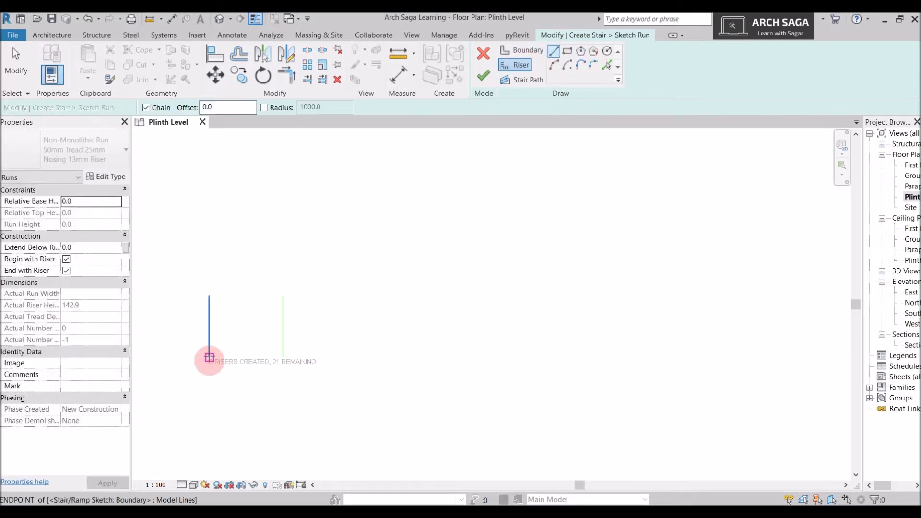
{"action": "left_click", "coordinate": [209, 357]}
{"action": "left_click", "coordinate": [278, 358]}
{"action": "left_click", "coordinate": [208, 332]}
{"action": "left_click", "coordinate": [281, 333]}
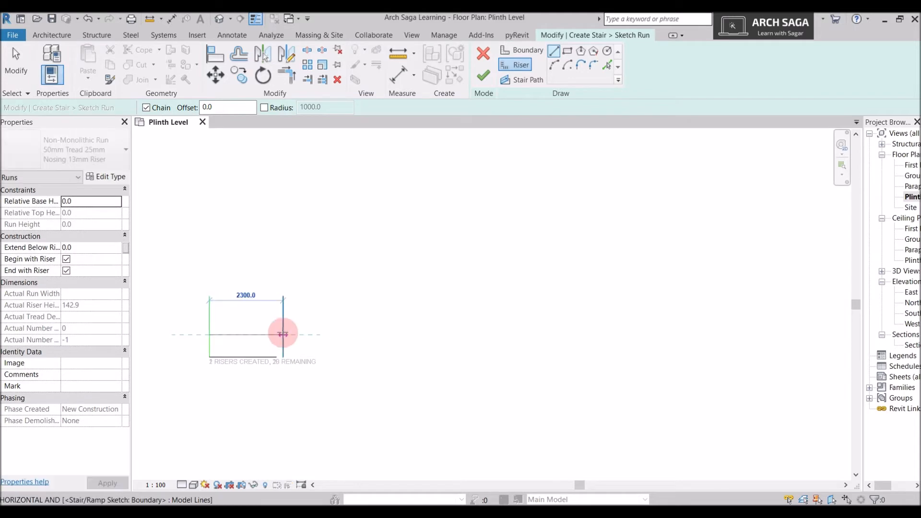
{"action": "key", "text": "Escape"}
{"action": "left_click", "coordinate": [271, 358]}
{"action": "left_click_drag", "start_coordinate": [276, 357], "coordinate": [284, 357]}
{"action": "key", "text": "Escape"}
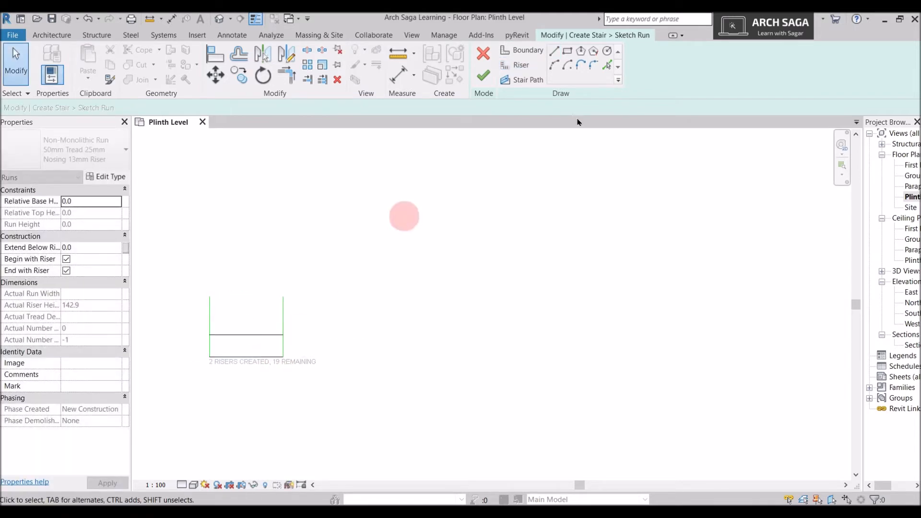
Draw a straight stair path upward from the midpoint of the lower riser, past the upper riser.
{"action": "left_click", "coordinate": [527, 80]}
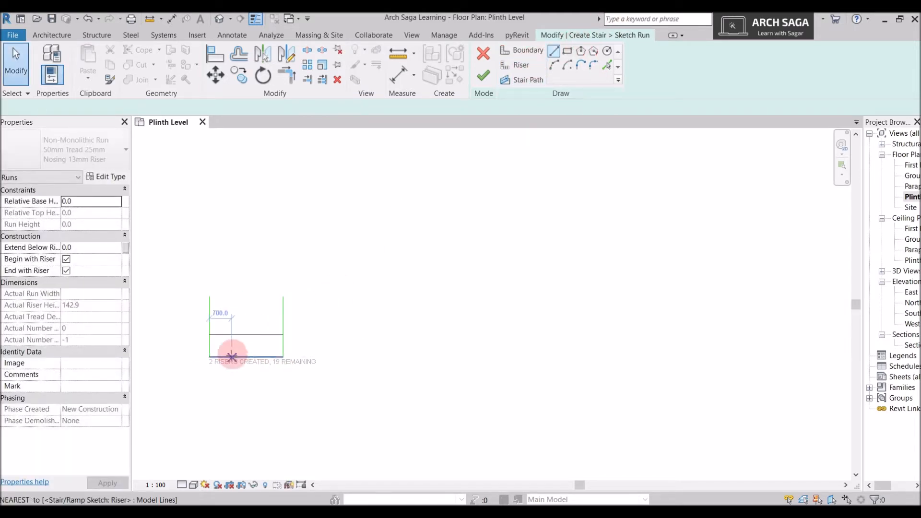
{"action": "left_click", "coordinate": [246, 357]}
{"action": "left_click", "coordinate": [246, 311]}
{"action": "key", "text": "Escape"}
{"action": "key", "text": "Escape"}
{"action": "scroll", "coordinate": [305, 331], "scroll_direction": "up", "scroll_amount": 1}
{"action": "middle_click_drag", "start_coordinate": [245, 331], "coordinate": [383, 317]}
{"action": "scroll", "coordinate": [291, 329], "scroll_direction": "up", "scroll_amount": 3}
{"action": "scroll", "coordinate": [383, 318], "scroll_direction": "up", "scroll_amount": 2}
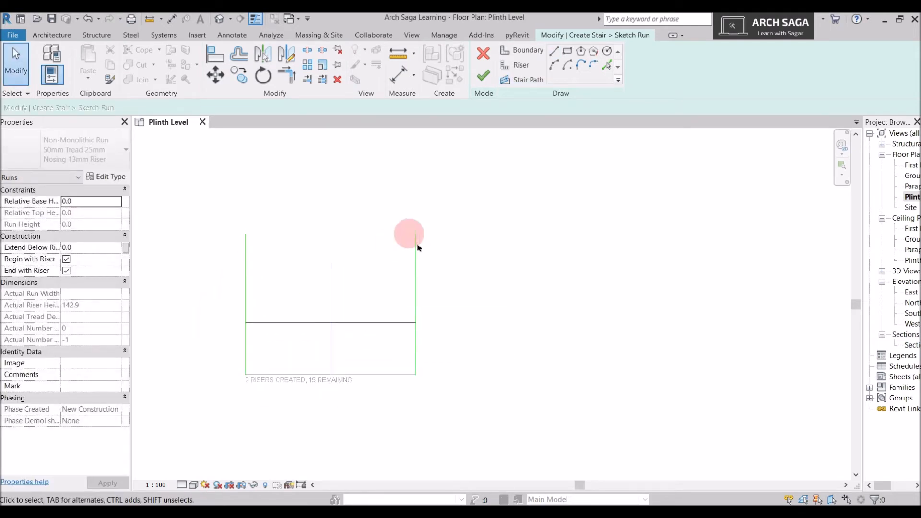
{"action": "scroll", "coordinate": [520, 282], "scroll_direction": "down", "scroll_amount": 2}
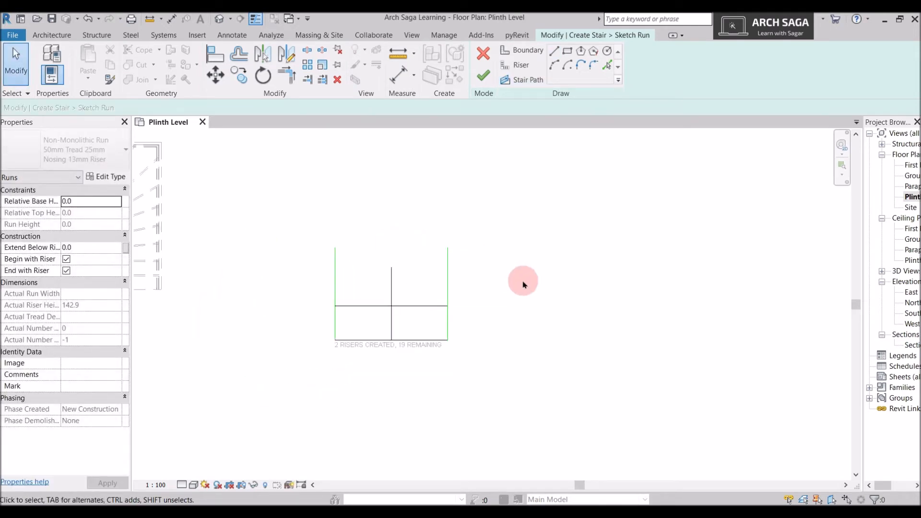
{"action": "scroll", "coordinate": [523, 284], "scroll_direction": "down", "scroll_amount": 2}
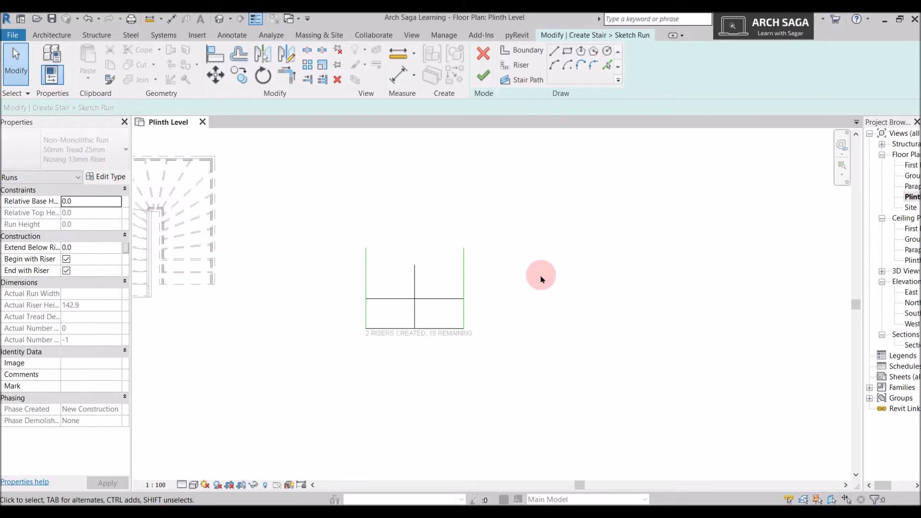
{"action": "scroll", "coordinate": [541, 279], "scroll_direction": "up", "scroll_amount": 1}
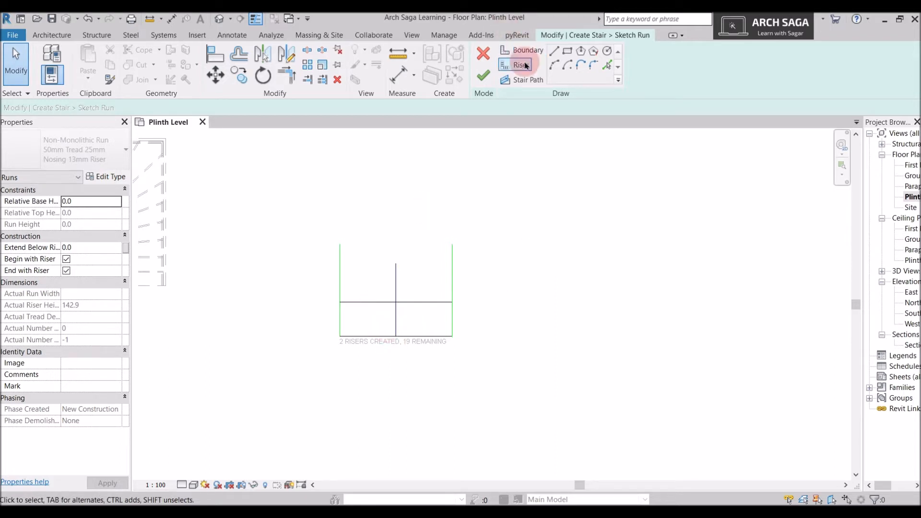
{"action": "scroll", "coordinate": [370, 355], "scroll_direction": "up", "scroll_amount": 1}
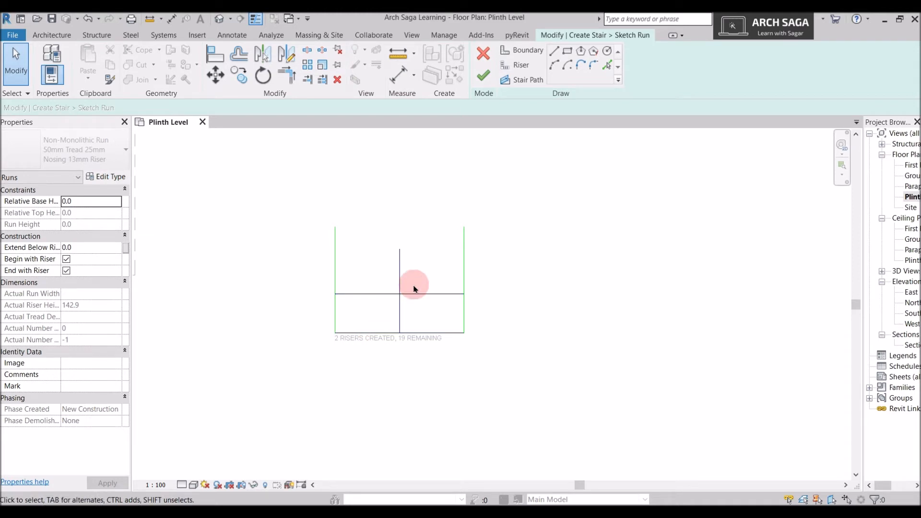
{"action": "scroll", "coordinate": [408, 288], "scroll_direction": "down", "scroll_amount": 1}
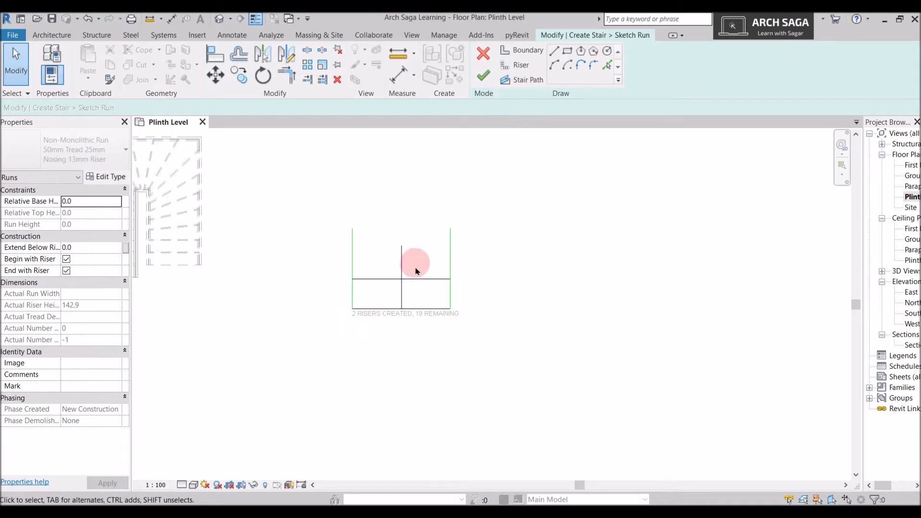
{"action": "middle_click_drag", "start_coordinate": [408, 329], "coordinate": [403, 398]}
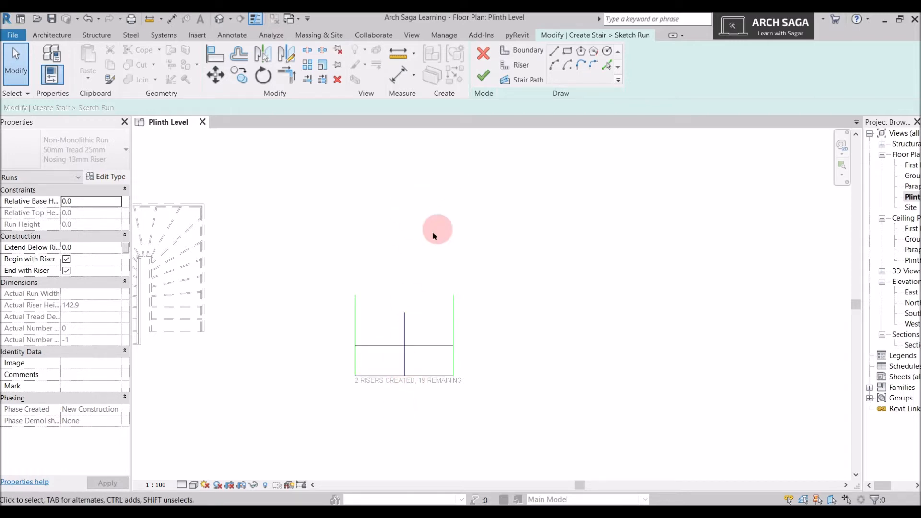
Delete all the boundary, riser and stair path lines of the sketched run.
{"action": "left_click_drag", "start_coordinate": [551, 401], "coordinate": [280, 273]}
{"action": "key", "text": "Delete"}
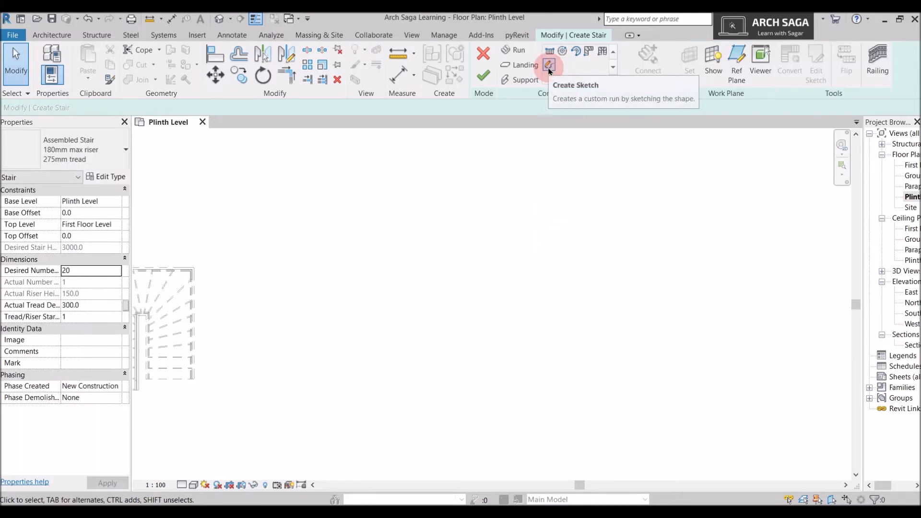
Begin a new sketched run and draw one side boundary as an inward-curving arc spanning about 5900 mm vertically.
{"action": "left_click", "coordinate": [550, 67]}
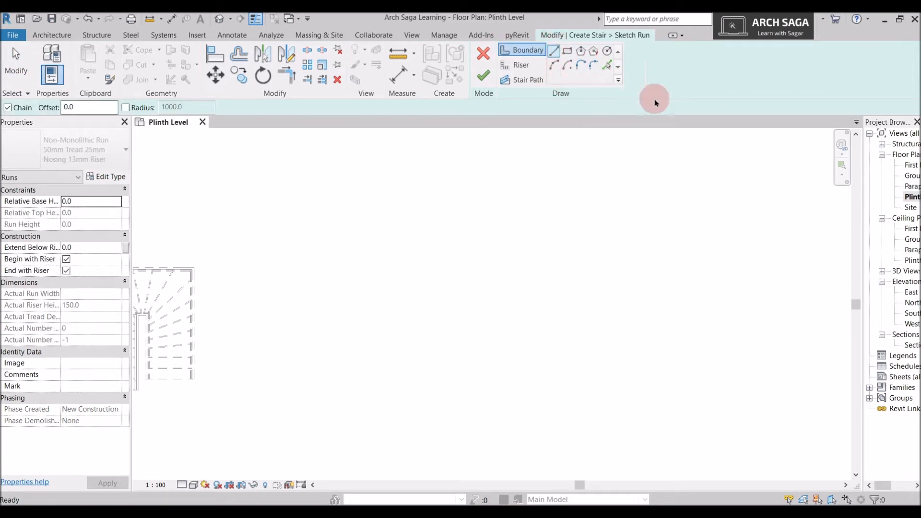
{"action": "left_click", "coordinate": [552, 70]}
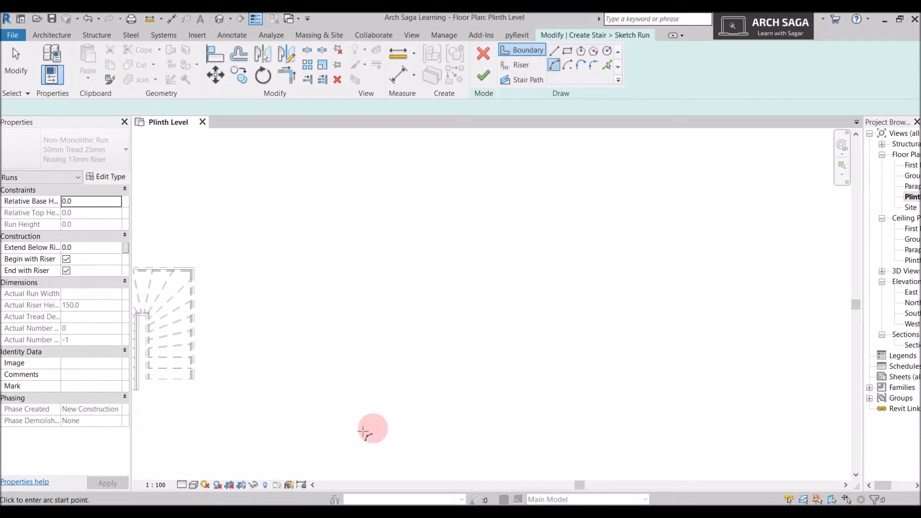
{"action": "left_click", "coordinate": [367, 427]}
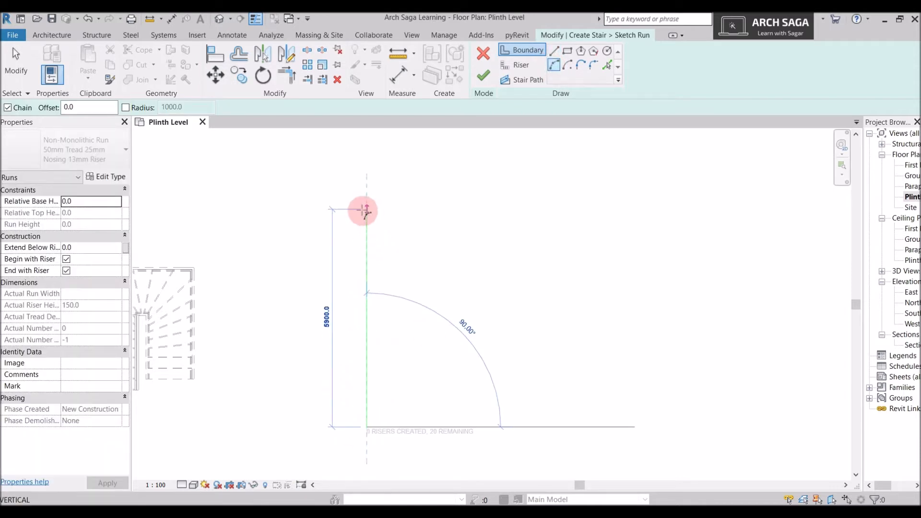
{"action": "left_click", "coordinate": [367, 206]}
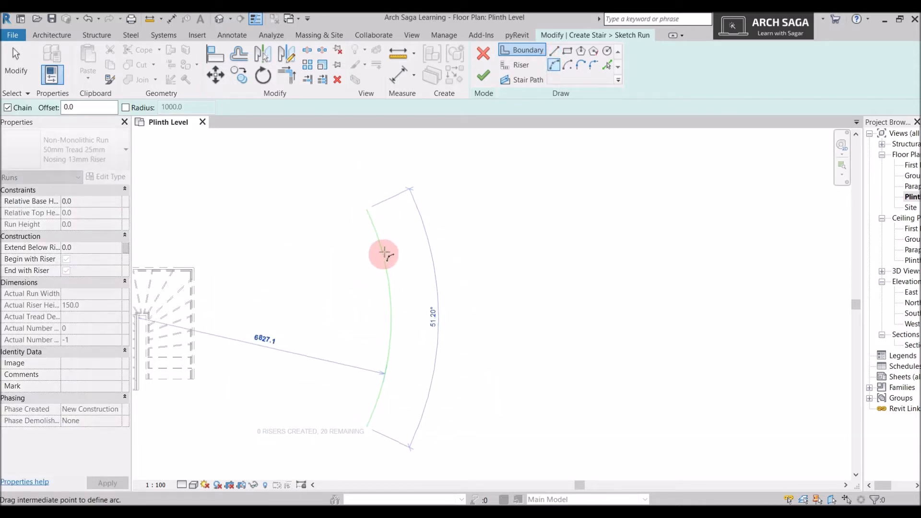
{"action": "left_click", "coordinate": [386, 251]}
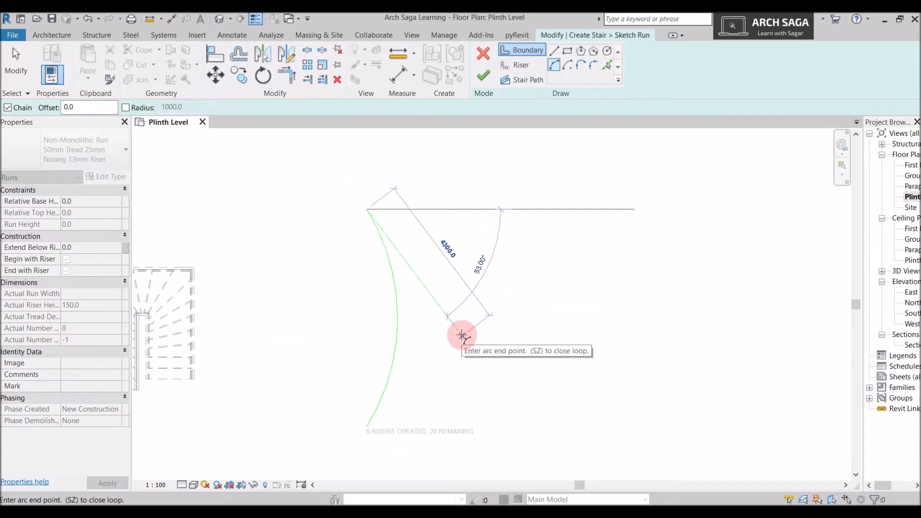
{"action": "key", "text": "Escape"}
{"action": "key", "text": "Escape"}
Mirror a copy of the boundary arc about a drawn vertical axis to form the opposite side of the run.
{"action": "left_click", "coordinate": [398, 338]}
{"action": "left_click", "coordinate": [286, 53]}
{"action": "left_click", "coordinate": [445, 421]}
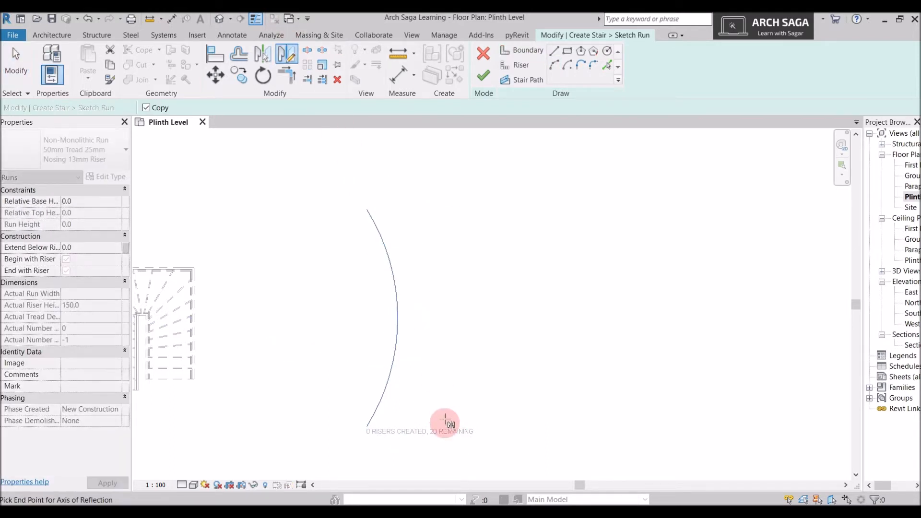
{"action": "left_click", "coordinate": [444, 198]}
{"action": "left_click", "coordinate": [509, 296]}
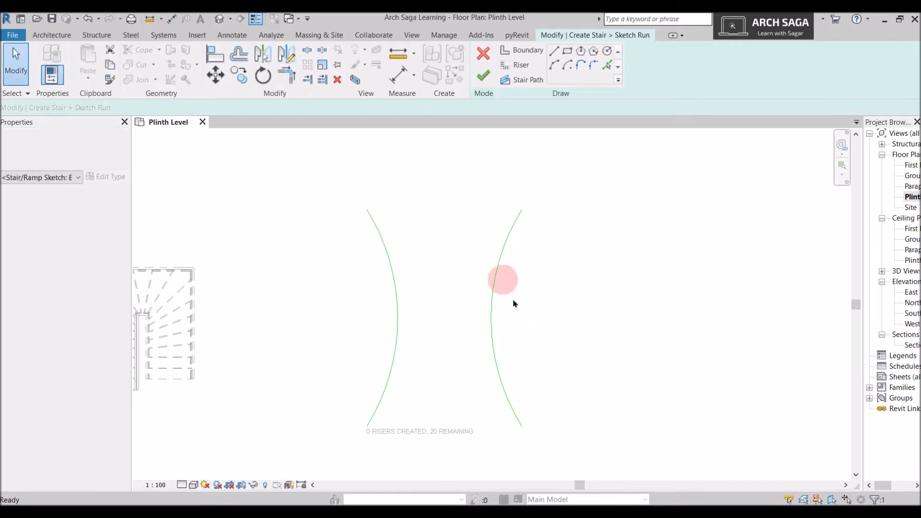
{"action": "scroll", "coordinate": [510, 447], "scroll_direction": "up", "scroll_amount": 1}
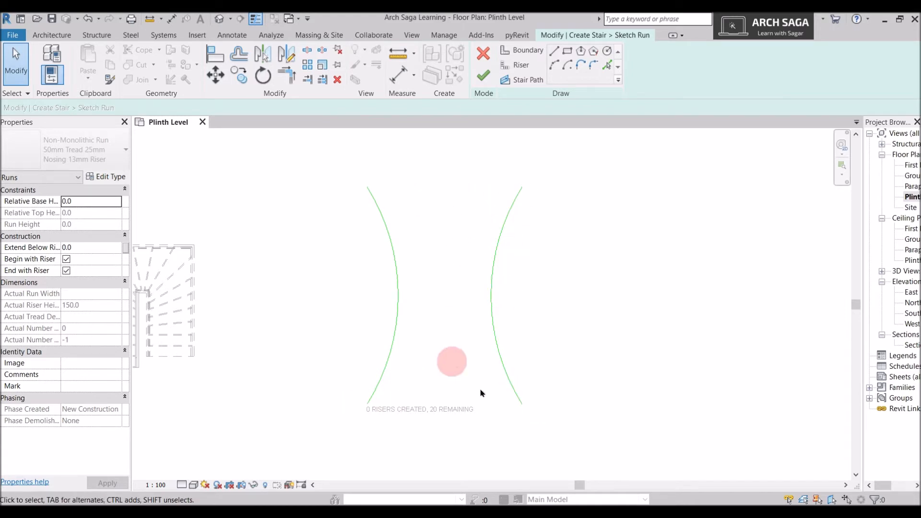
{"action": "scroll", "coordinate": [374, 428], "scroll_direction": "up", "scroll_amount": 1}
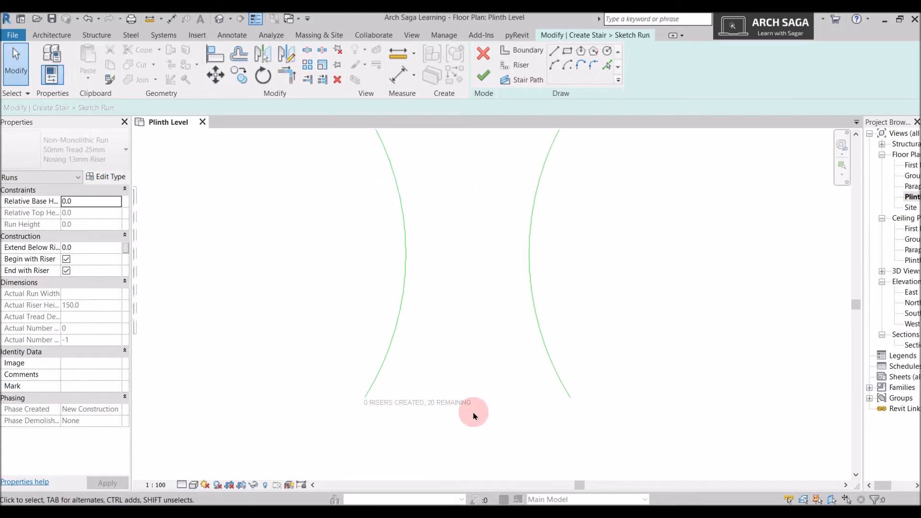
{"action": "scroll", "coordinate": [453, 415], "scroll_direction": "down", "scroll_amount": 1}
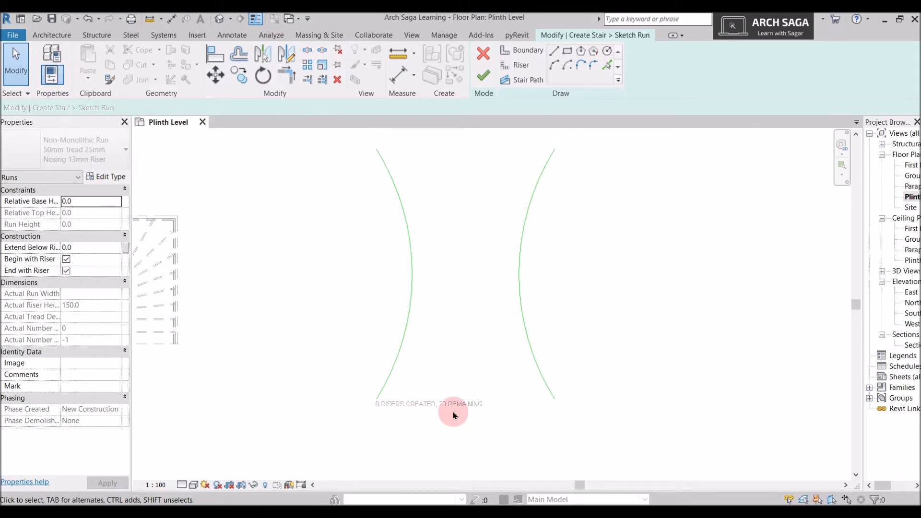
{"action": "left_click", "coordinate": [555, 53]}
{"action": "left_click", "coordinate": [379, 400]}
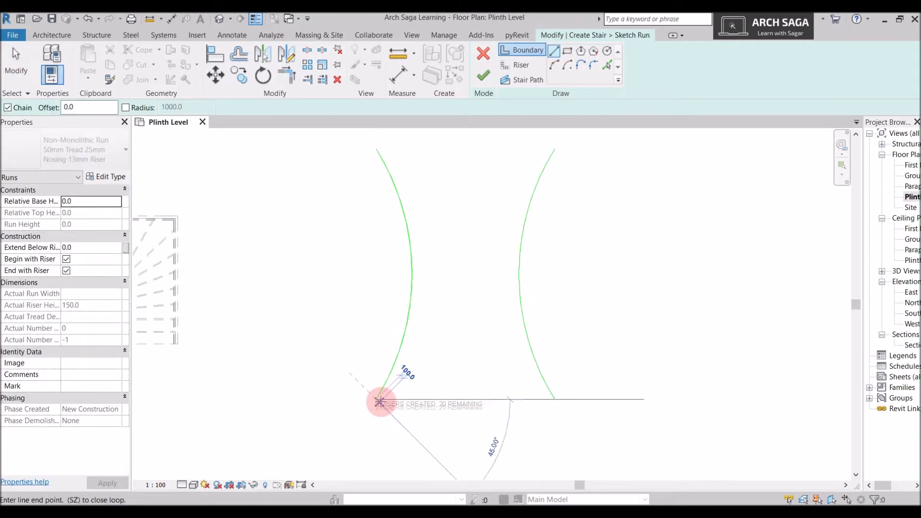
{"action": "key", "text": "Escape"}
{"action": "key", "text": "Escape"}
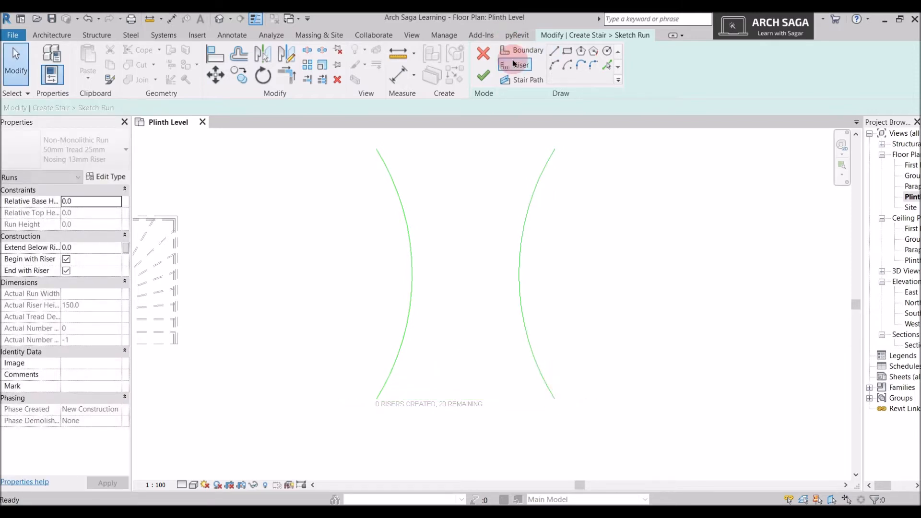
Draw the first riser as a straight line joining the lower ends of the two curved boundaries.
{"action": "left_click", "coordinate": [514, 64]}
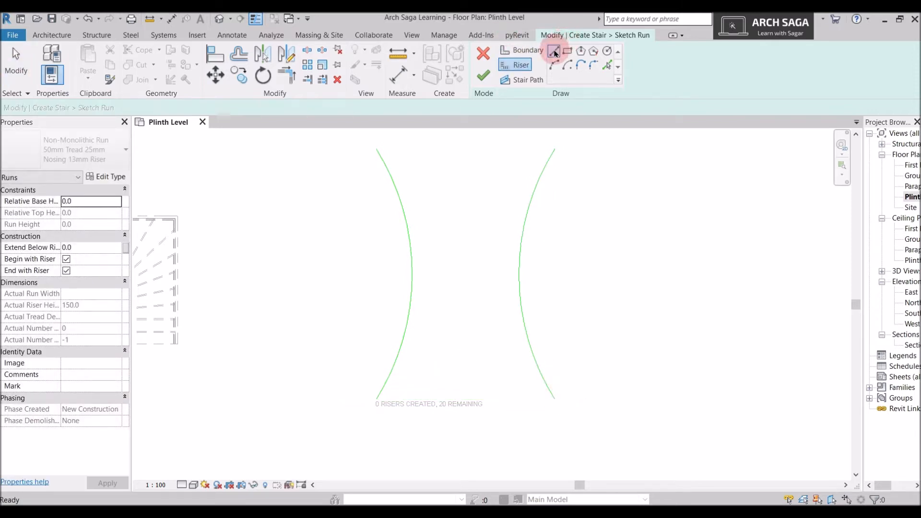
{"action": "left_click", "coordinate": [376, 399]}
{"action": "left_click", "coordinate": [566, 400]}
{"action": "key", "text": "Escape"}
{"action": "left_click", "coordinate": [379, 397]}
{"action": "left_click", "coordinate": [555, 399]}
{"action": "key", "text": "Escape"}
{"action": "key", "text": "Escape"}
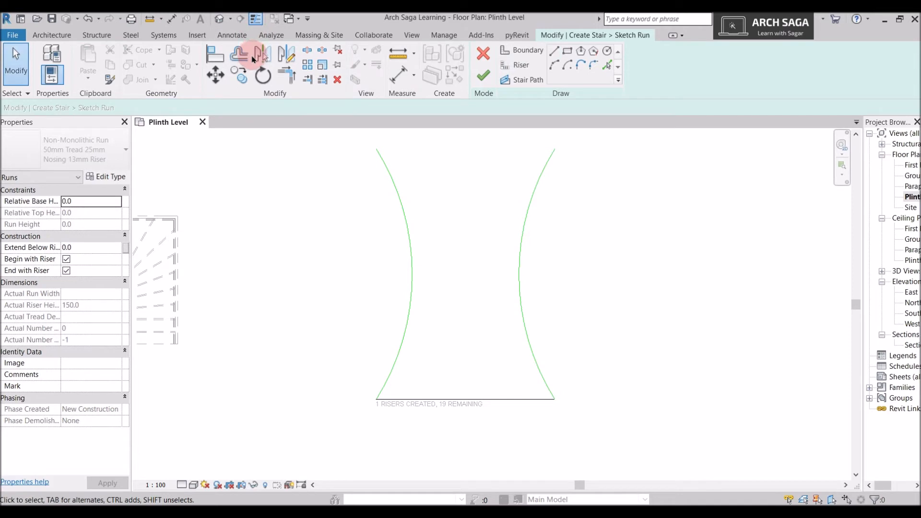
Offset copies of the first riser upward one after another at 300 mm spacing until the run has 20 risers.
{"action": "left_click", "coordinate": [251, 54]}
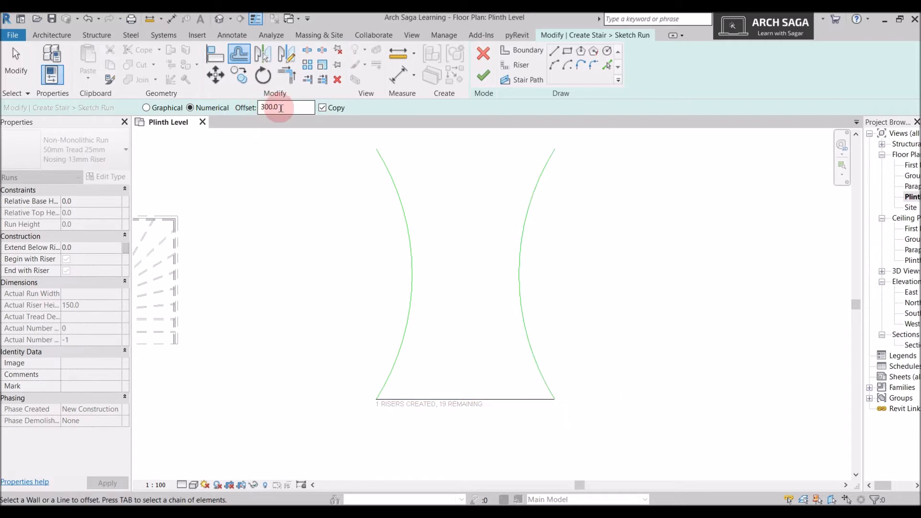
{"action": "left_click", "coordinate": [489, 399]}
{"action": "left_click", "coordinate": [490, 386]}
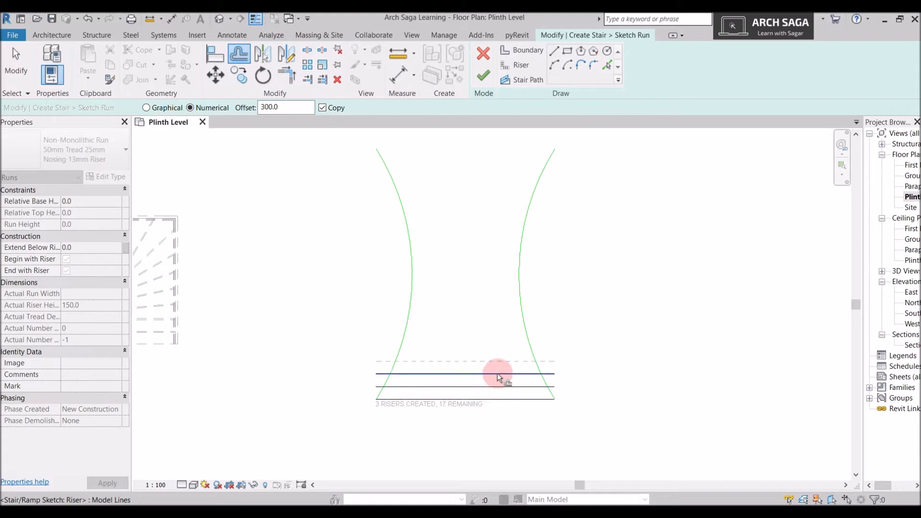
{"action": "left_click", "coordinate": [497, 374]}
{"action": "left_click", "coordinate": [498, 361]}
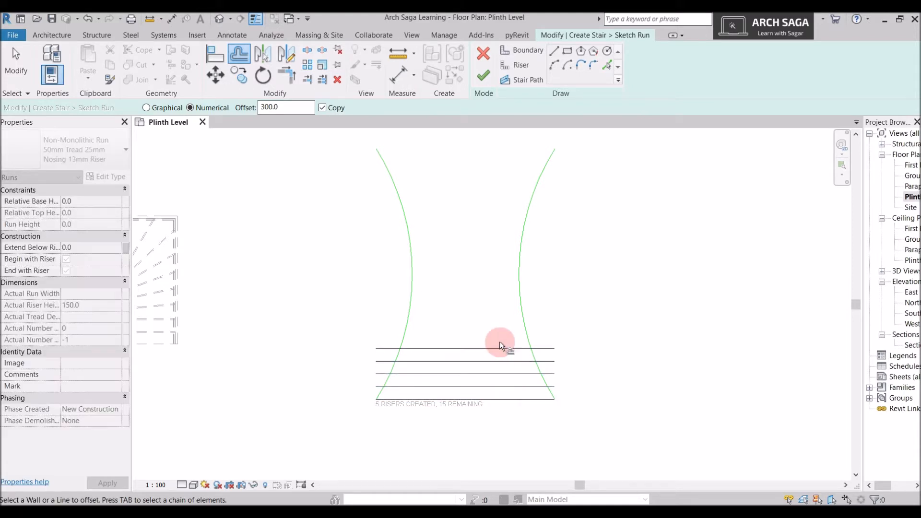
{"action": "left_click", "coordinate": [500, 347]}
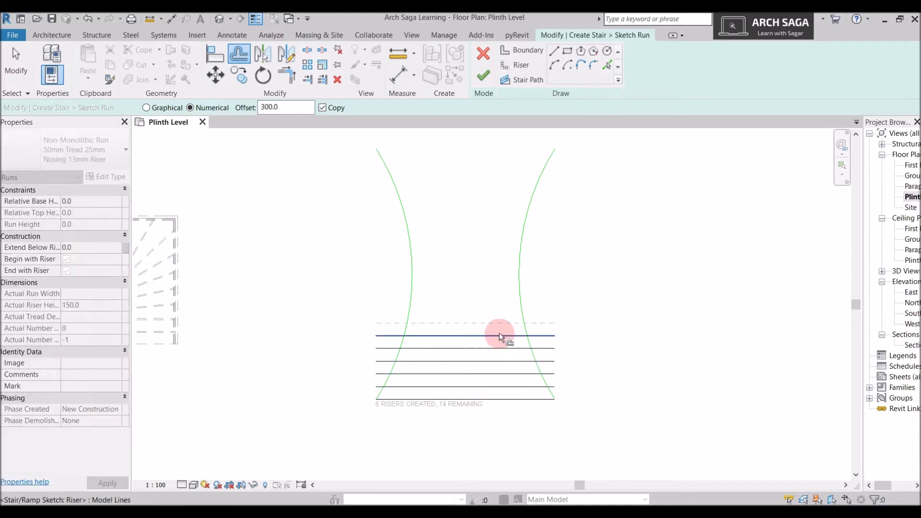
{"action": "left_click", "coordinate": [499, 336]}
{"action": "left_click", "coordinate": [502, 323]}
{"action": "left_click", "coordinate": [501, 309]}
{"action": "left_click", "coordinate": [499, 294]}
{"action": "left_click", "coordinate": [497, 283]}
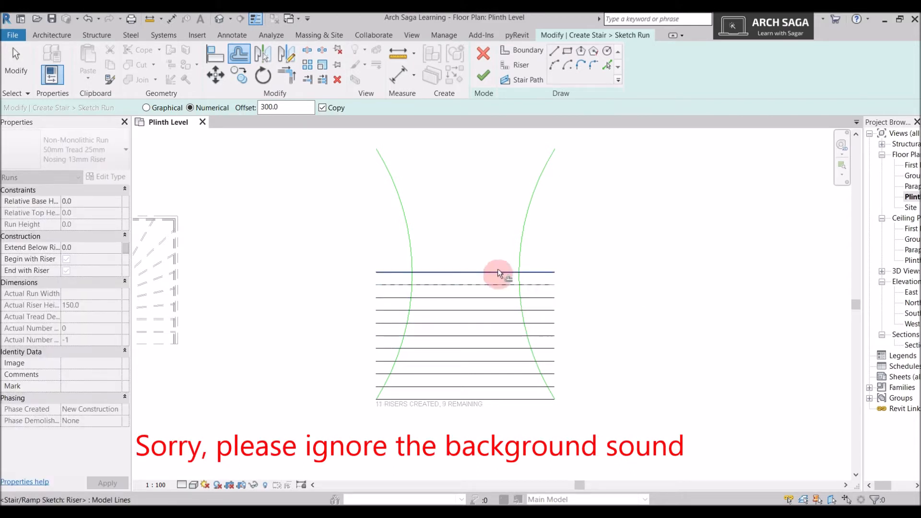
{"action": "left_click", "coordinate": [497, 270]}
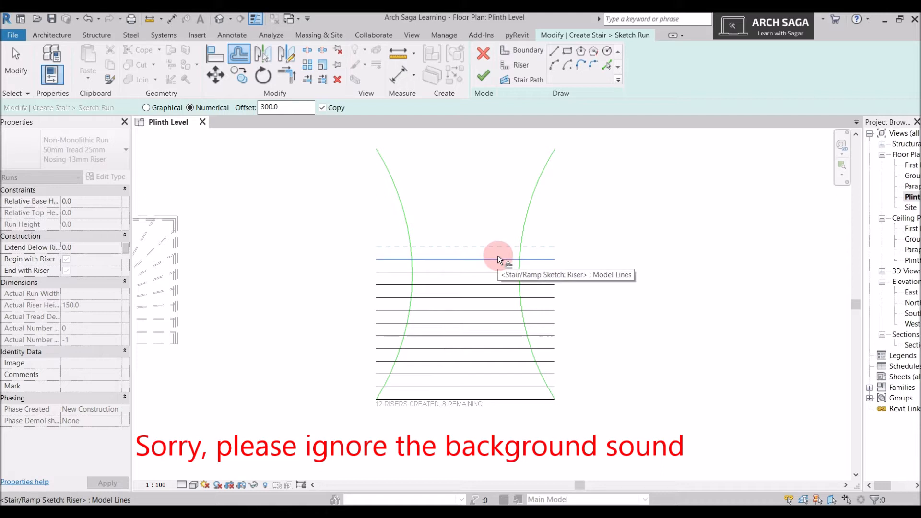
{"action": "left_click", "coordinate": [497, 259]}
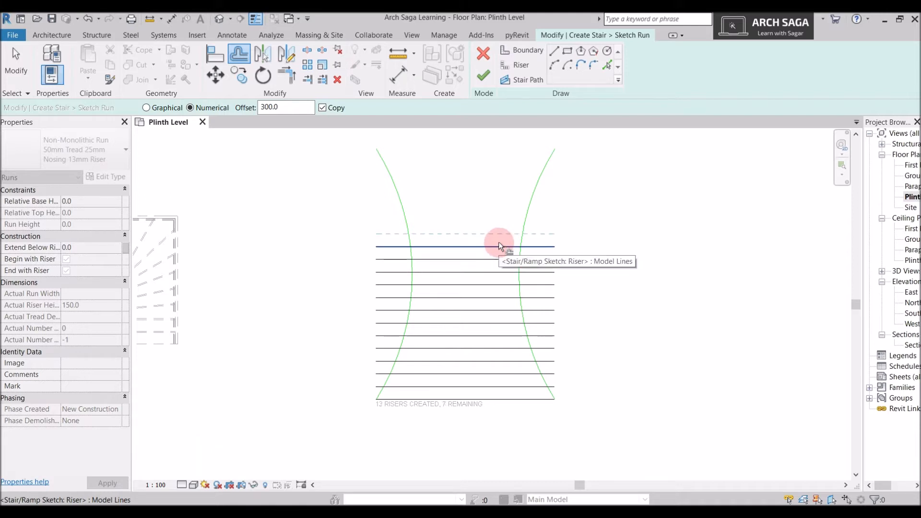
{"action": "left_click", "coordinate": [499, 246]}
{"action": "left_click", "coordinate": [499, 231]}
{"action": "left_click", "coordinate": [499, 220]}
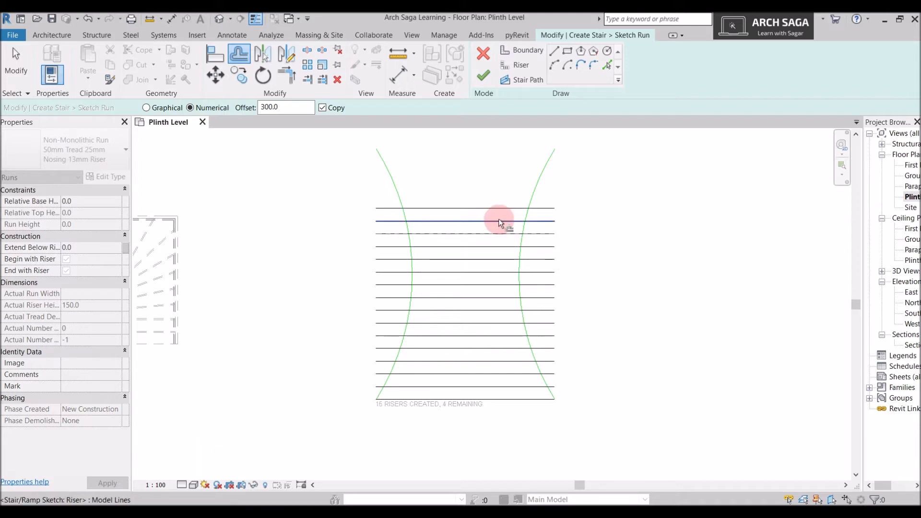
{"action": "left_click", "coordinate": [497, 206]}
{"action": "left_click", "coordinate": [496, 194]}
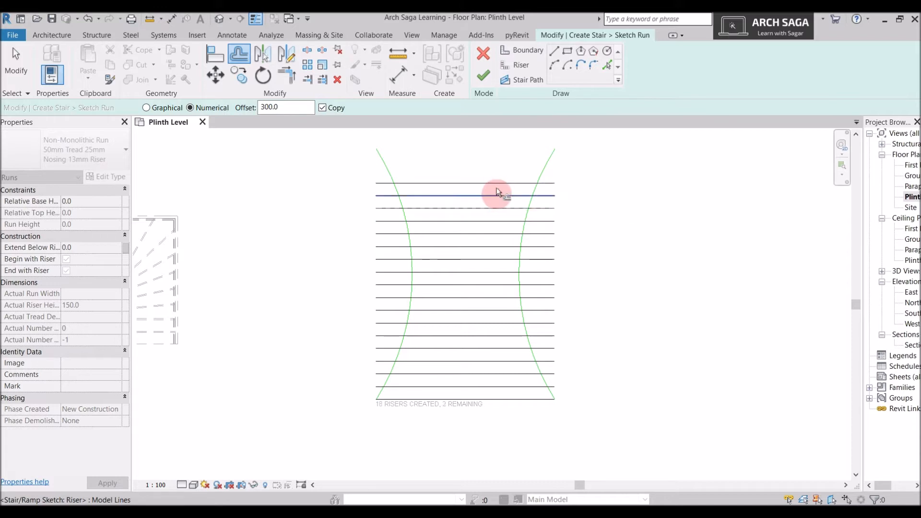
{"action": "left_click", "coordinate": [496, 178]}
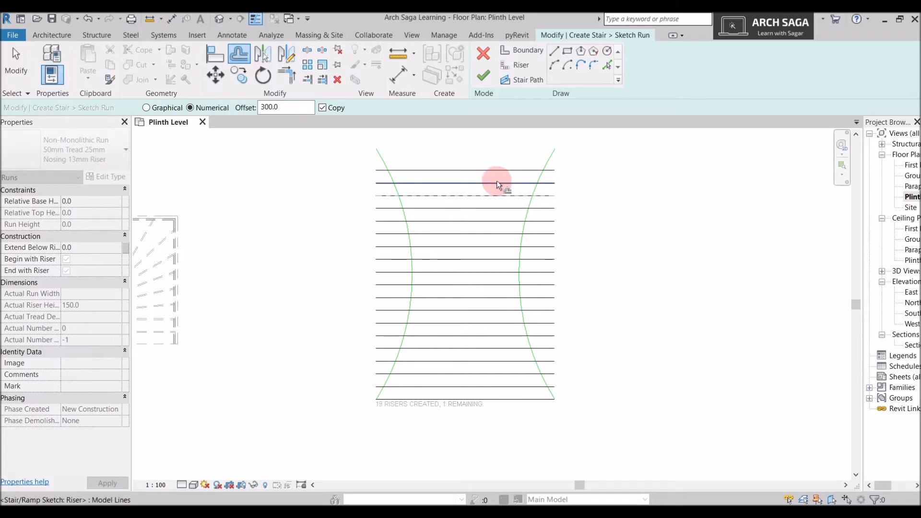
{"action": "left_click", "coordinate": [493, 166]}
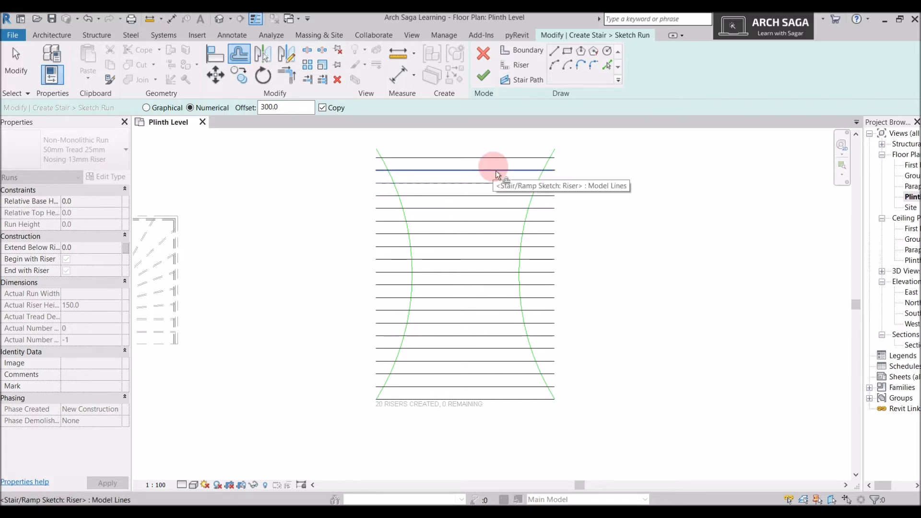
{"action": "key", "text": "Escape"}
Trim the risers to the left boundary arc, removing the parts that project outside it.
{"action": "scroll", "coordinate": [475, 426], "scroll_direction": "down", "scroll_amount": 1}
{"action": "scroll", "coordinate": [403, 421], "scroll_direction": "up", "scroll_amount": 1}
{"action": "scroll", "coordinate": [403, 421], "scroll_direction": "up", "scroll_amount": 1}
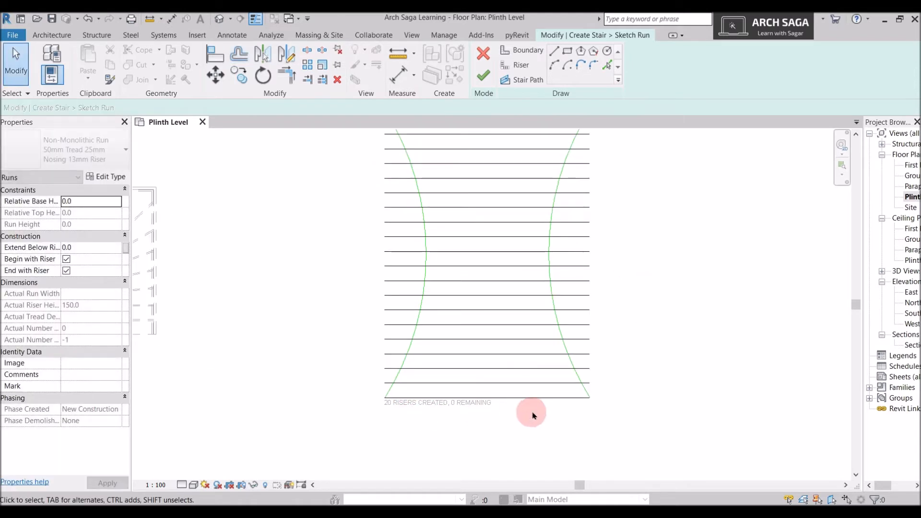
{"action": "scroll", "coordinate": [532, 414], "scroll_direction": "down", "scroll_amount": 1}
{"action": "scroll", "coordinate": [532, 415], "scroll_direction": "down", "scroll_amount": 1}
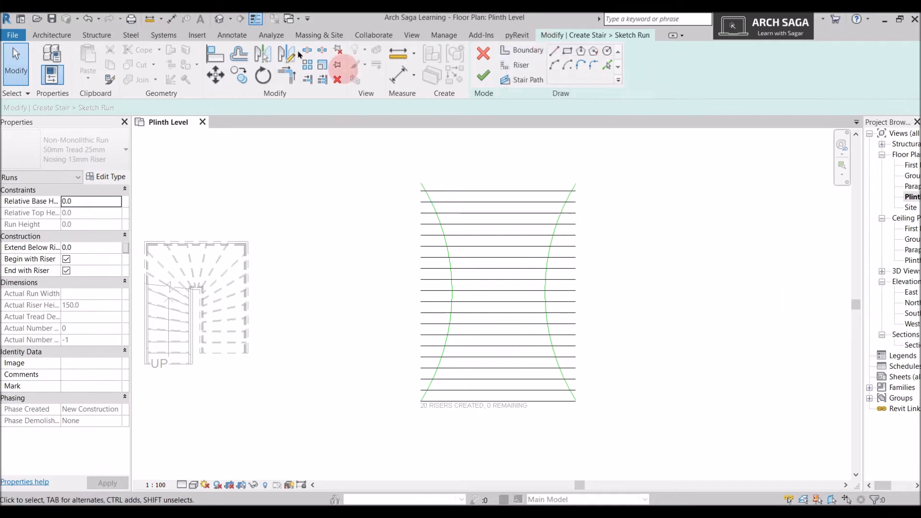
{"action": "left_click", "coordinate": [322, 81]}
{"action": "scroll", "coordinate": [439, 202], "scroll_direction": "up", "scroll_amount": 4}
{"action": "left_click", "coordinate": [426, 198]}
{"action": "left_click", "coordinate": [456, 182]}
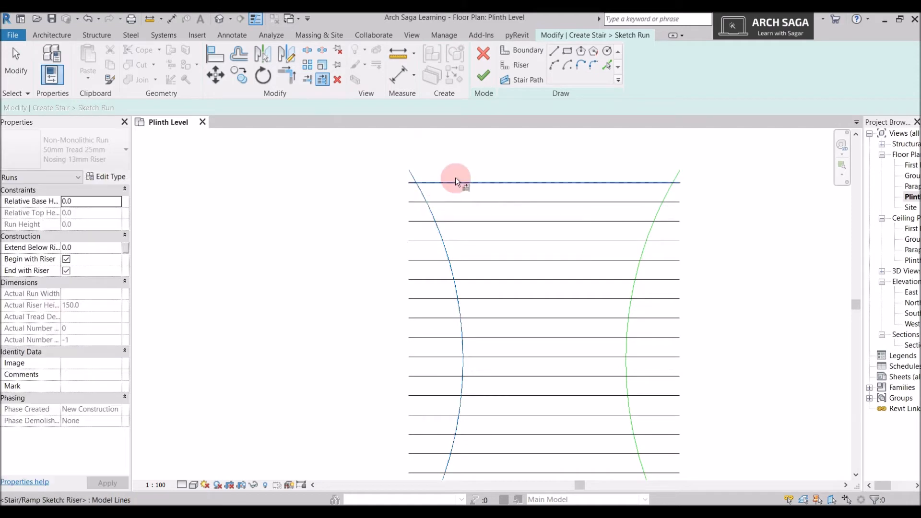
{"action": "left_click", "coordinate": [466, 201]}
{"action": "left_click", "coordinate": [492, 221]}
{"action": "left_click", "coordinate": [497, 241]}
{"action": "left_click", "coordinate": [500, 262]}
{"action": "left_click", "coordinate": [509, 279]}
{"action": "left_click", "coordinate": [513, 299]}
{"action": "left_click", "coordinate": [522, 318]}
{"action": "left_click", "coordinate": [522, 339]}
{"action": "left_click", "coordinate": [528, 358]}
{"action": "middle_click_drag", "start_coordinate": [530, 375], "coordinate": [519, 283]}
{"action": "left_click", "coordinate": [518, 284]}
{"action": "left_click", "coordinate": [521, 307]}
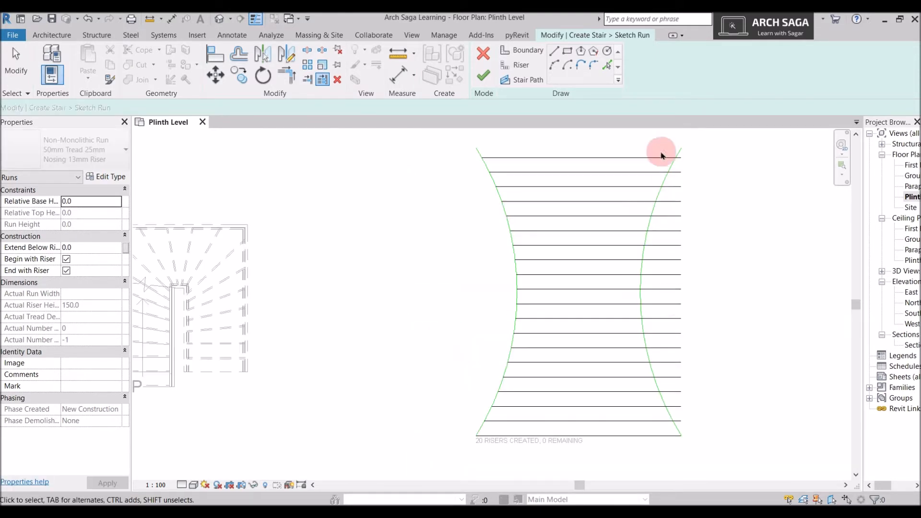
Trim the risers to the right boundary arc and trim both arcs to corners at the topmost riser.
{"action": "left_click", "coordinate": [322, 79]}
{"action": "left_click", "coordinate": [676, 167]}
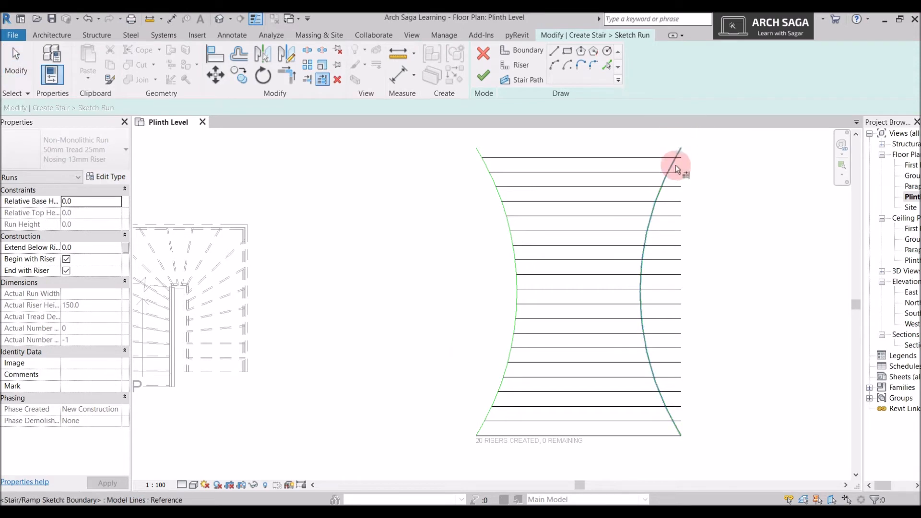
{"action": "scroll", "coordinate": [676, 167], "scroll_direction": "up", "scroll_amount": 1}
{"action": "scroll", "coordinate": [667, 161], "scroll_direction": "down", "scroll_amount": 1}
{"action": "left_click", "coordinate": [663, 158]}
{"action": "left_click", "coordinate": [651, 169]}
{"action": "left_click", "coordinate": [639, 186]}
{"action": "left_click", "coordinate": [631, 201]}
{"action": "left_click", "coordinate": [632, 216]}
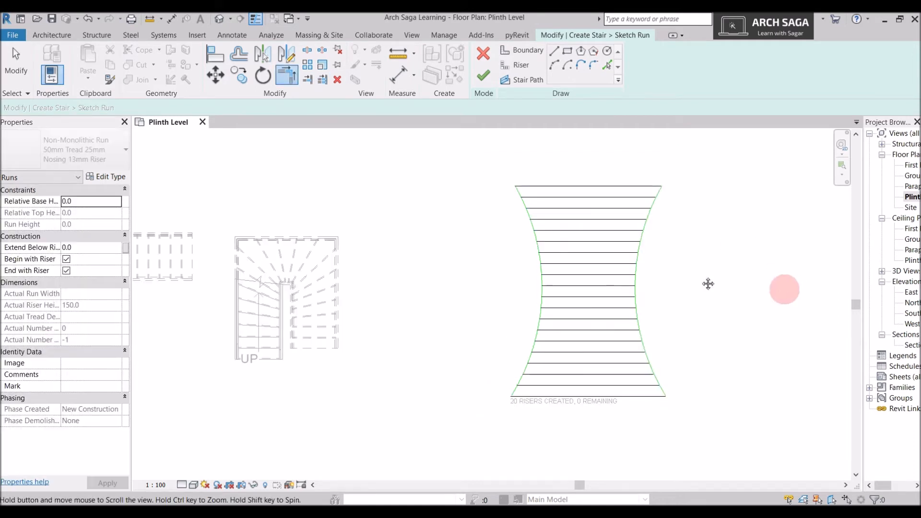
{"action": "middle_click_drag", "start_coordinate": [785, 289], "coordinate": [701, 278]}
{"action": "scroll", "coordinate": [701, 278], "scroll_direction": "down", "scroll_amount": 1}
{"action": "key", "text": "Escape"}
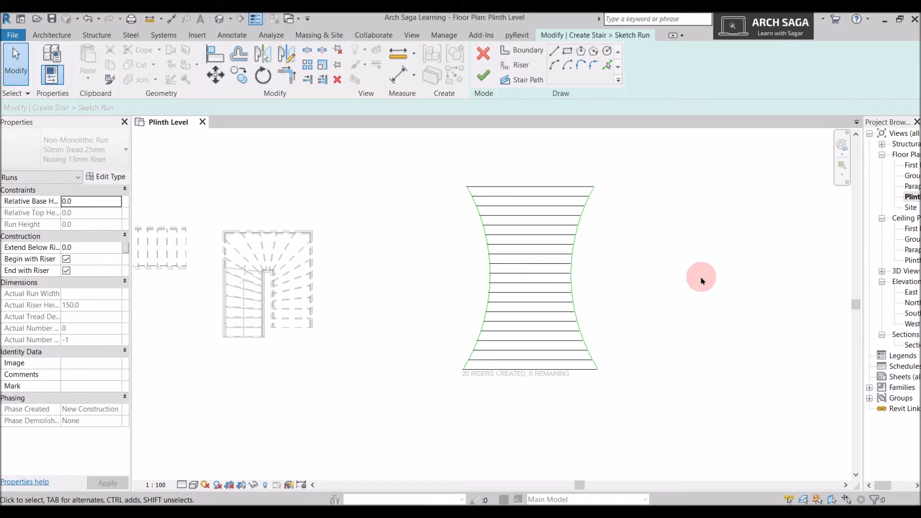
Finish the run sketch without a drawn stair path and complete the stair.
{"action": "left_click", "coordinate": [489, 73]}
{"action": "left_click", "coordinate": [738, 235]}
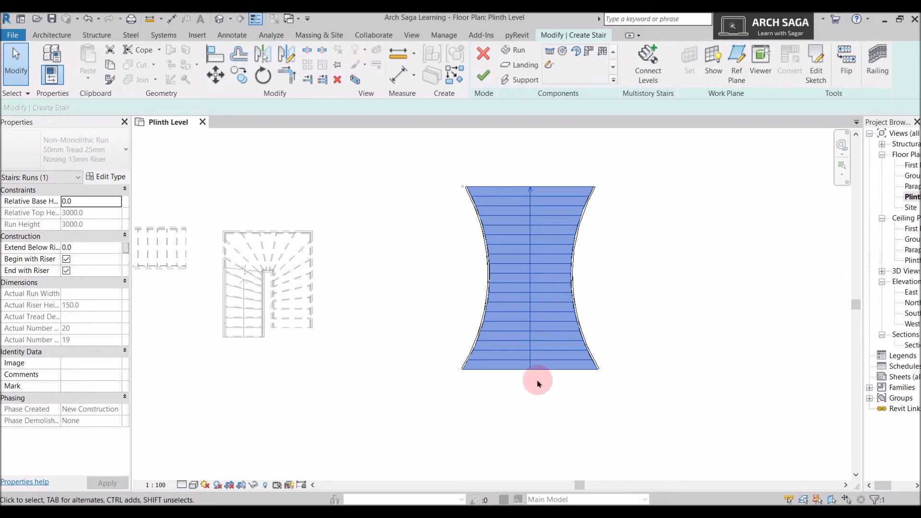
{"action": "left_click", "coordinate": [480, 78]}
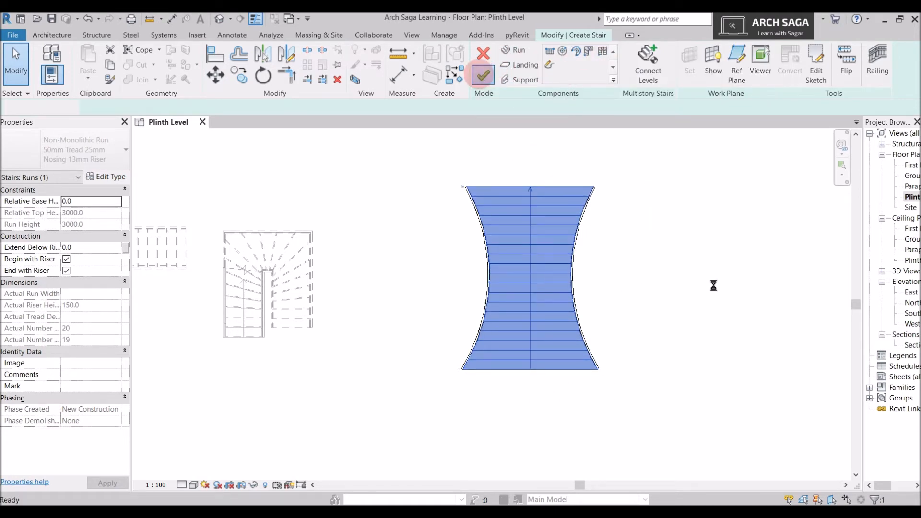
{"action": "scroll", "coordinate": [523, 436], "scroll_direction": "up", "scroll_amount": 1}
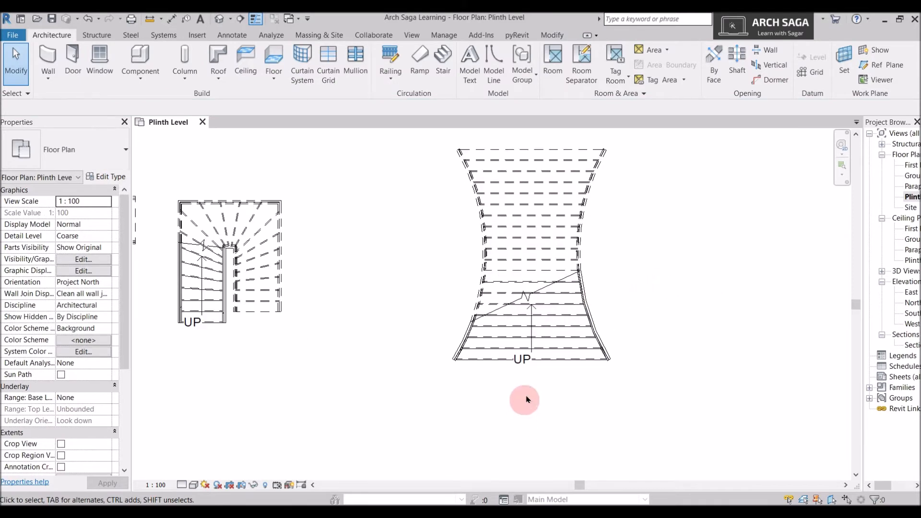
{"action": "middle_click_drag", "start_coordinate": [532, 203], "coordinate": [540, 248]}
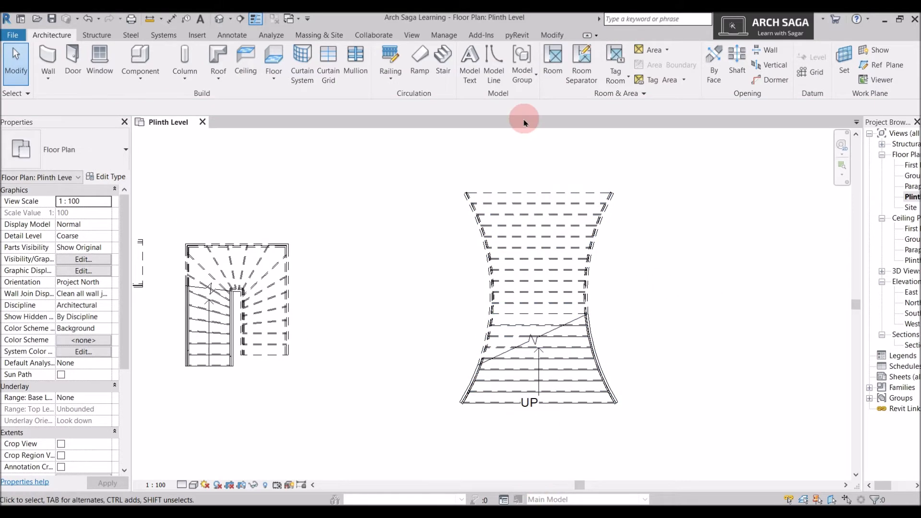
Examine the finished curved-sided stair and its railings from several angles in the default 3D view.
{"action": "left_click", "coordinate": [223, 21]}
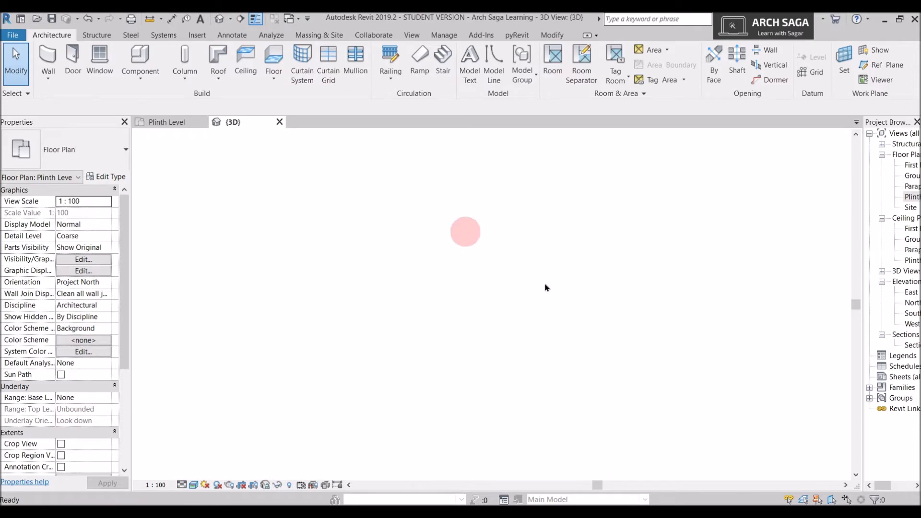
{"action": "middle_click_drag", "start_coordinate": [237, 370], "coordinate": [434, 314], "text": "shift"}
{"action": "scroll", "coordinate": [598, 434], "scroll_direction": "up", "scroll_amount": 2}
{"action": "middle_click_drag", "start_coordinate": [599, 434], "coordinate": [606, 312]}
{"action": "scroll", "coordinate": [607, 314], "scroll_direction": "up", "scroll_amount": 2}
{"action": "middle_click_drag", "start_coordinate": [593, 358], "coordinate": [235, 376], "text": "shift"}
{"action": "scroll", "coordinate": [507, 257], "scroll_direction": "up", "scroll_amount": 2}
{"action": "middle_click_drag", "start_coordinate": [412, 337], "coordinate": [444, 350], "text": "shift"}
{"action": "middle_click_drag", "start_coordinate": [307, 417], "coordinate": [551, 302]}
{"action": "middle_click_drag", "start_coordinate": [427, 349], "coordinate": [362, 385]}
{"action": "scroll", "coordinate": [561, 264], "scroll_direction": "down", "scroll_amount": 2}
{"action": "middle_click_drag", "start_coordinate": [561, 263], "coordinate": [480, 351], "text": "shift"}
In the Plinth Level plan, draw a model-line arc beside the stair, bulging left with ends about 3100 mm apart vertically.
{"action": "left_click", "coordinate": [153, 122]}
{"action": "scroll", "coordinate": [488, 250], "scroll_direction": "down", "scroll_amount": 4}
{"action": "middle_click_drag", "start_coordinate": [555, 277], "coordinate": [318, 288]}
{"action": "scroll", "coordinate": [362, 296], "scroll_direction": "up", "scroll_amount": 1}
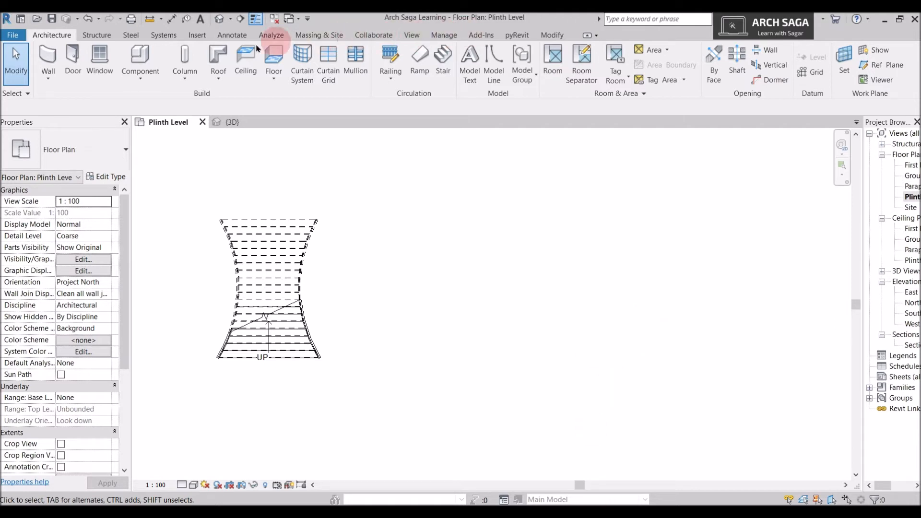
{"action": "left_click", "coordinate": [235, 42]}
{"action": "left_click", "coordinate": [31, 35]}
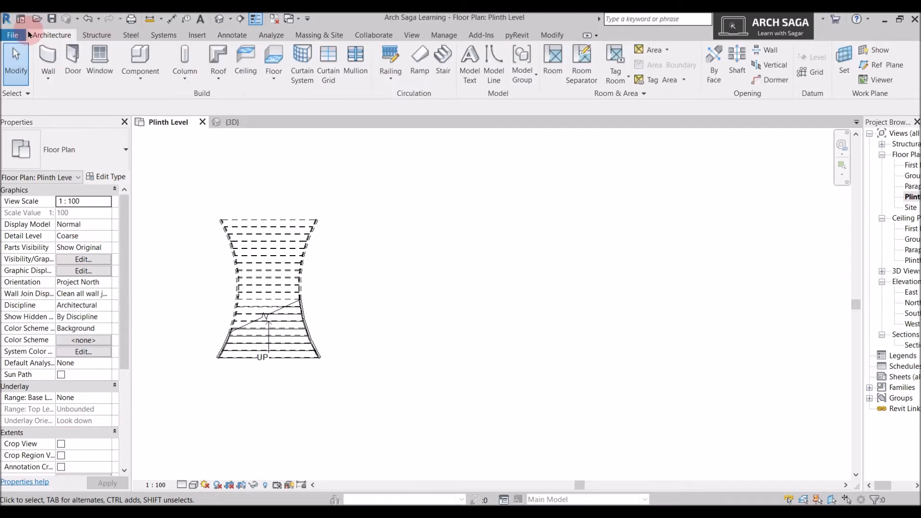
{"action": "left_click", "coordinate": [494, 67]}
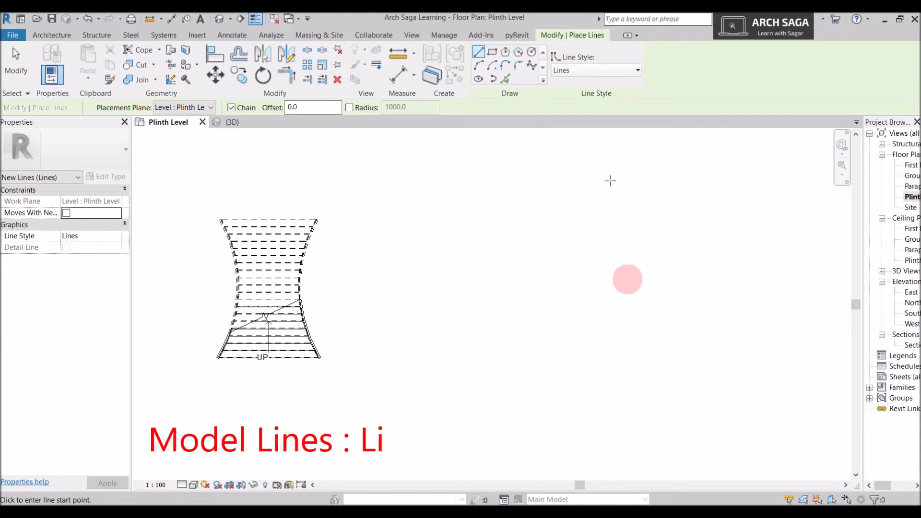
{"action": "left_click", "coordinate": [479, 66]}
{"action": "left_click", "coordinate": [485, 176]}
{"action": "left_click", "coordinate": [486, 214]}
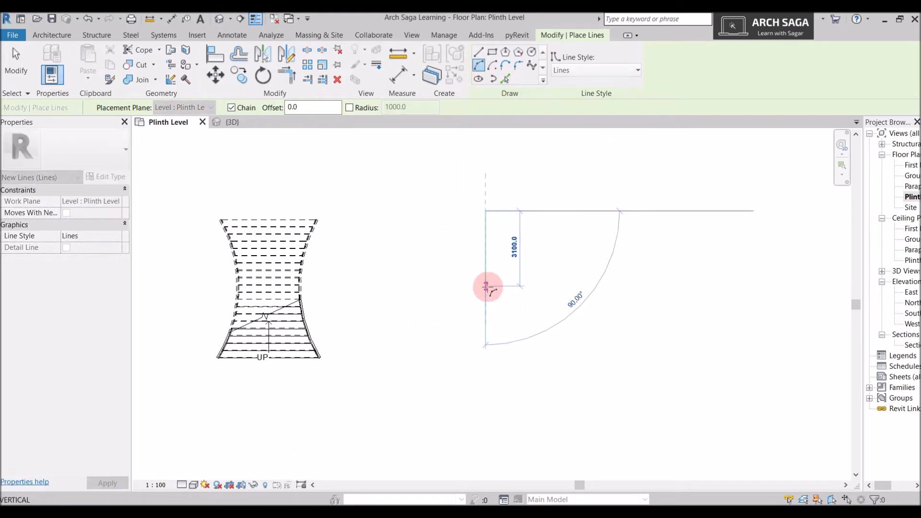
{"action": "scroll", "coordinate": [475, 266], "scroll_direction": "up", "scroll_amount": 2}
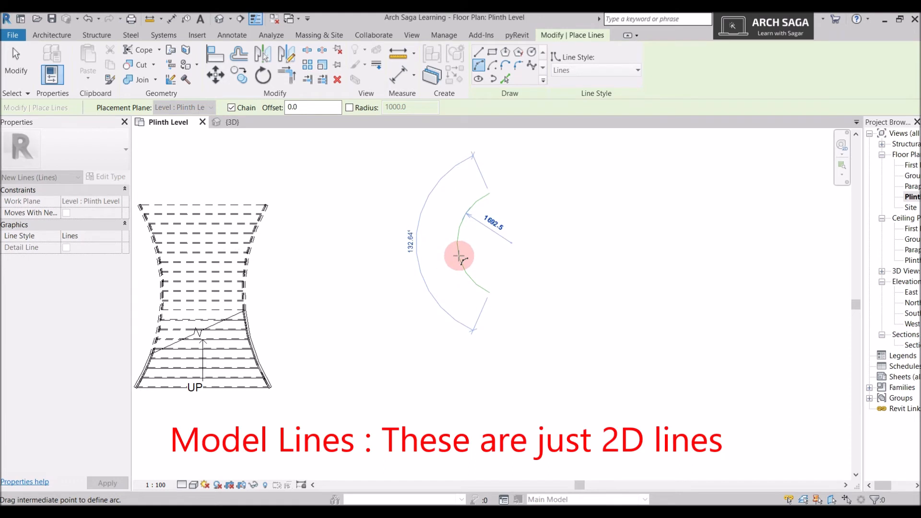
{"action": "left_click", "coordinate": [459, 256]}
{"action": "scroll", "coordinate": [494, 294], "scroll_direction": "up", "scroll_amount": 2}
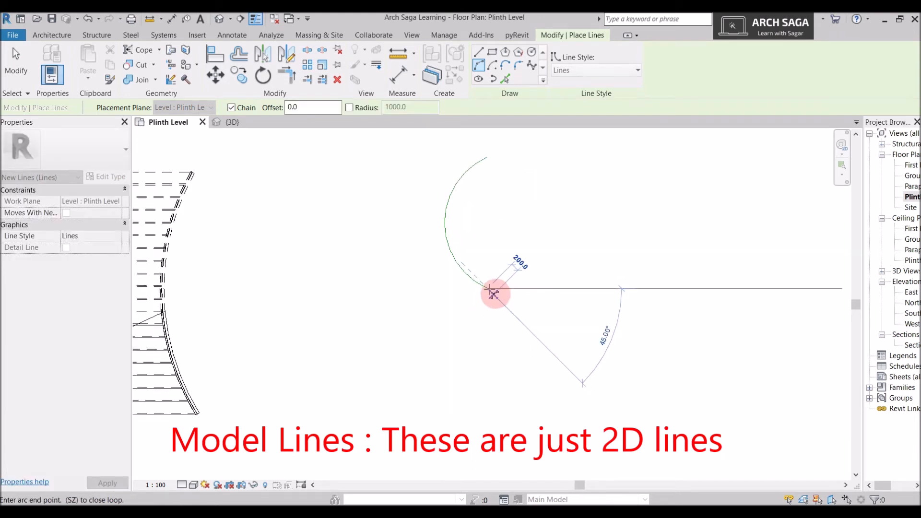
Continue from the arc's lower end with a second arc about 3100 mm tall bulging right, forming an S-shaped curve.
{"action": "scroll", "coordinate": [488, 369], "scroll_direction": "down", "scroll_amount": 3}
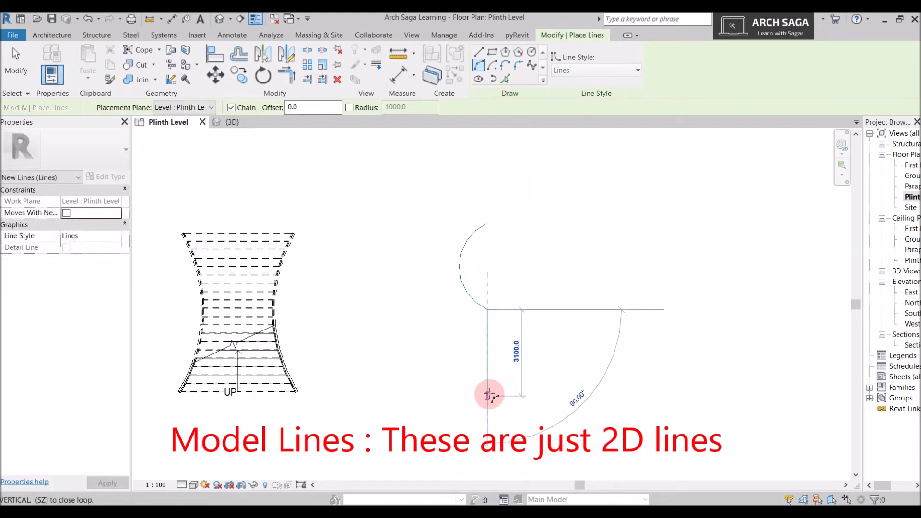
{"action": "left_click", "coordinate": [488, 395]}
{"action": "scroll", "coordinate": [516, 361], "scroll_direction": "up", "scroll_amount": 1}
{"action": "left_click", "coordinate": [517, 361]}
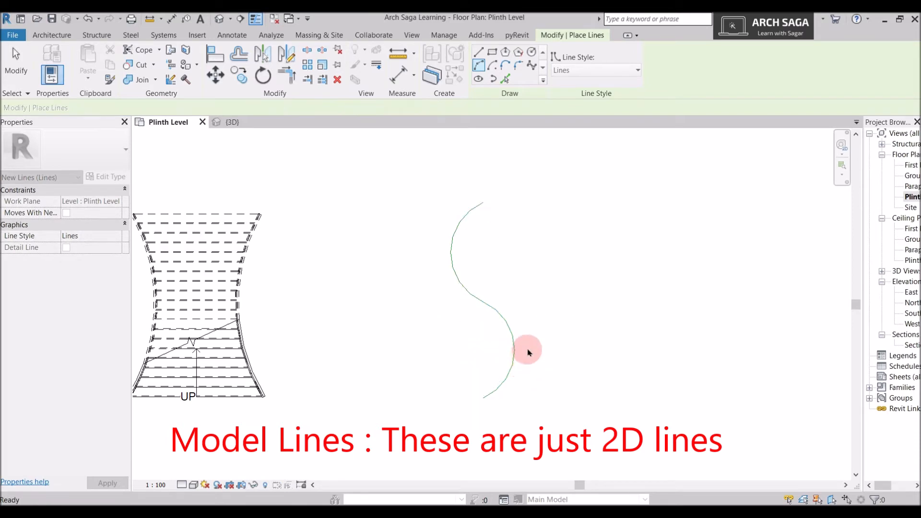
{"action": "scroll", "coordinate": [528, 355], "scroll_direction": "down", "scroll_amount": 2}
{"action": "key", "text": "Escape"}
{"action": "key", "text": "Escape"}
Stretch the lower end of the S-shaped curve slightly to the left.
{"action": "left_click", "coordinate": [501, 374]}
{"action": "left_click_drag", "start_coordinate": [492, 389], "coordinate": [487, 388]}
{"action": "key", "text": "Escape"}
Mirror a copy of both S-curve arcs about a vertical axis drawn to their right.
{"action": "left_click_drag", "start_coordinate": [555, 398], "coordinate": [442, 237]}
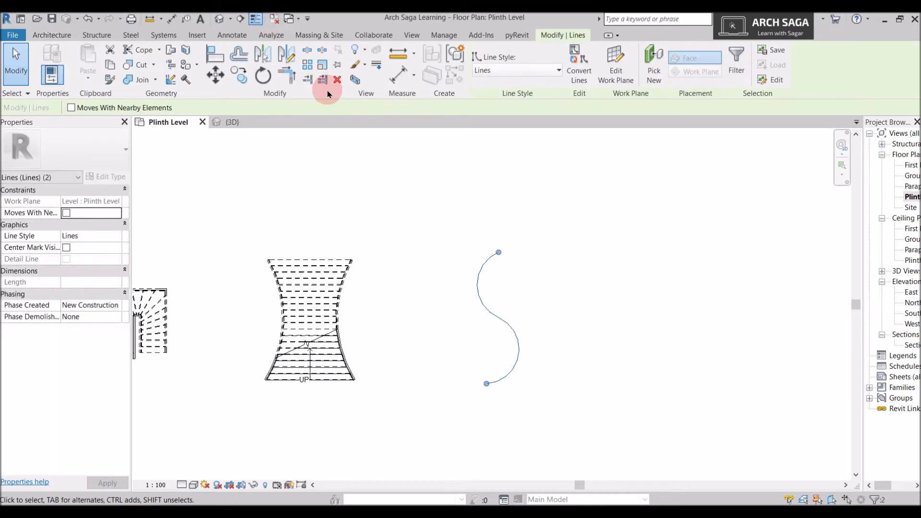
{"action": "left_click", "coordinate": [295, 59]}
{"action": "left_click", "coordinate": [547, 380]}
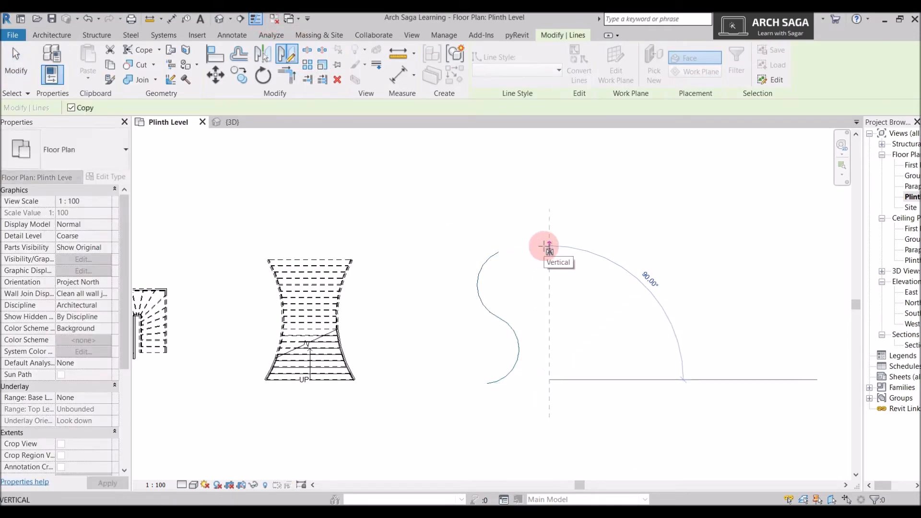
{"action": "left_click", "coordinate": [549, 247]}
{"action": "left_click", "coordinate": [582, 323]}
Draw a straight horizontal model line about 5927 mm long joining the lower ends of the two mirrored S-curves.
{"action": "scroll", "coordinate": [582, 323], "scroll_direction": "up", "scroll_amount": 3}
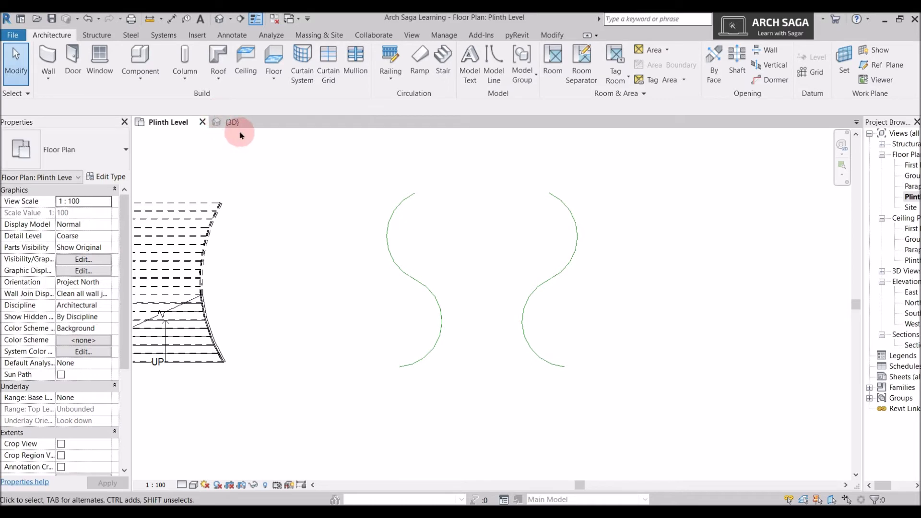
{"action": "left_click", "coordinate": [495, 72]}
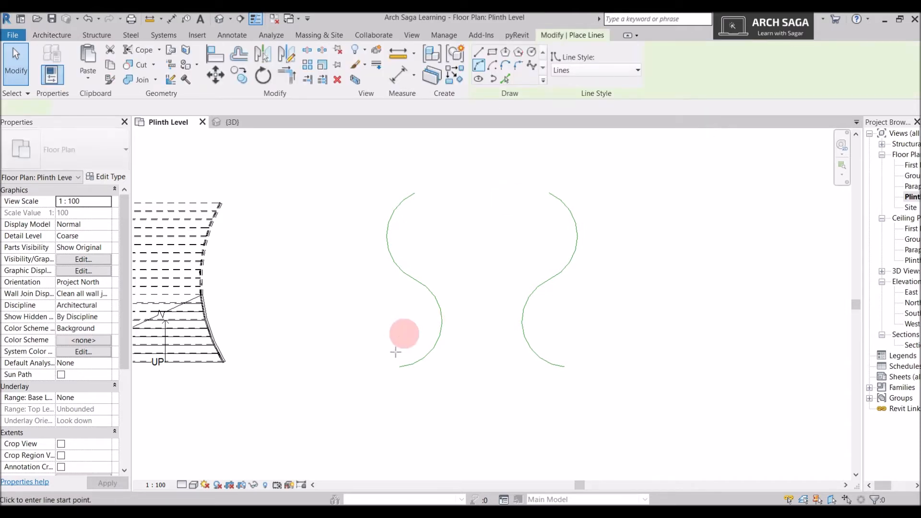
{"action": "left_click", "coordinate": [400, 367]}
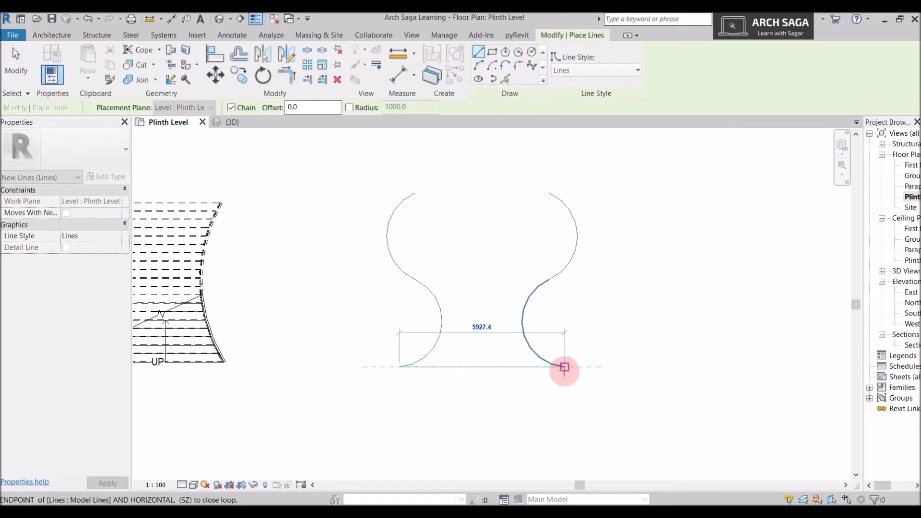
{"action": "left_click", "coordinate": [564, 367]}
{"action": "key", "text": "Escape"}
{"action": "key", "text": "Escape"}
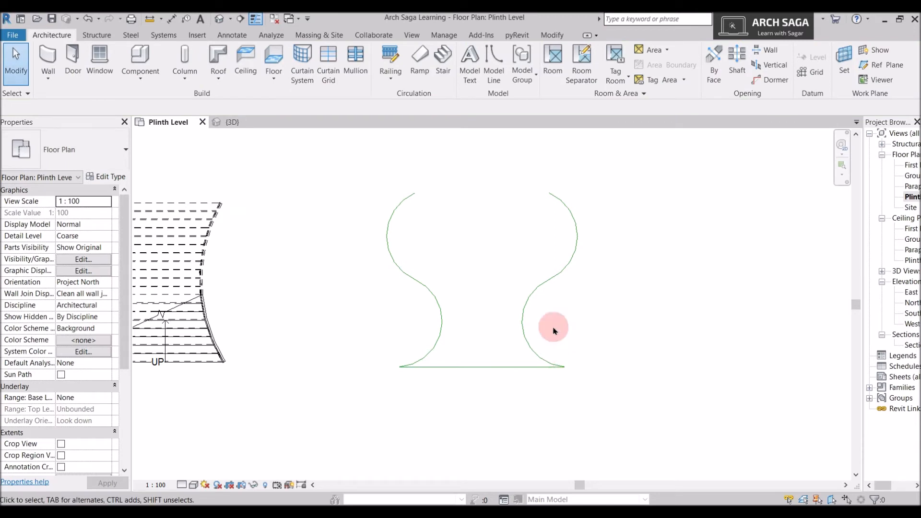
Offset copies of the bottom line repeatedly upward at 300 mm spacing until they cover the height of the S-curves.
{"action": "key", "text": "f"}
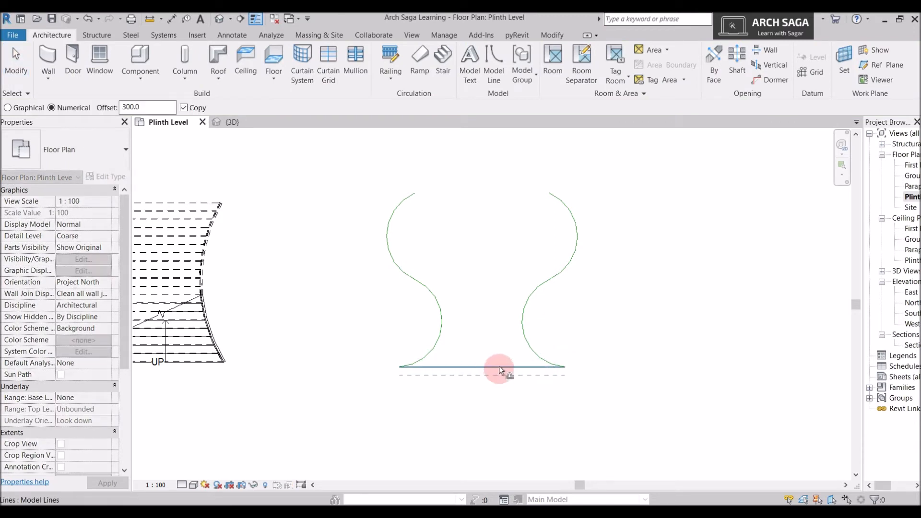
{"action": "left_click", "coordinate": [499, 365]}
{"action": "left_click", "coordinate": [499, 356]}
{"action": "left_click", "coordinate": [498, 350]}
{"action": "left_click", "coordinate": [499, 338]}
{"action": "left_click", "coordinate": [500, 324]}
{"action": "left_click", "coordinate": [501, 321]}
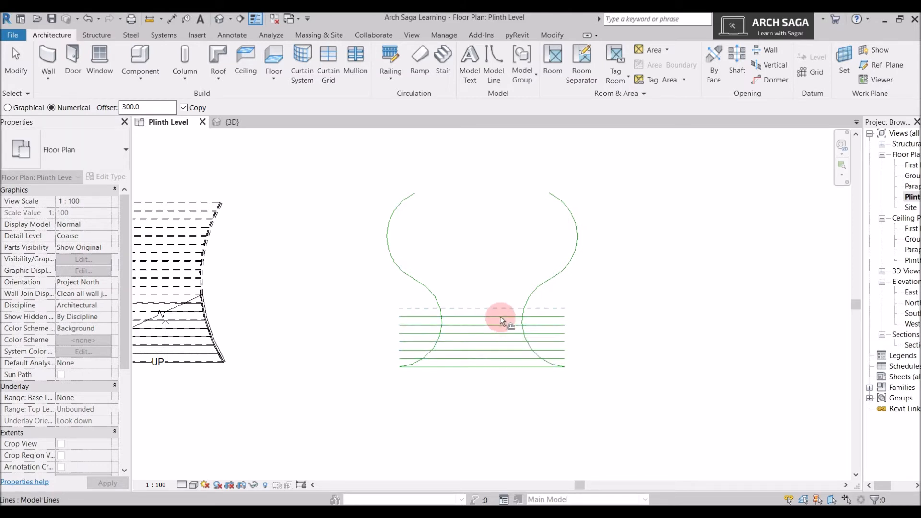
{"action": "left_click", "coordinate": [500, 314]}
{"action": "left_click", "coordinate": [499, 305]}
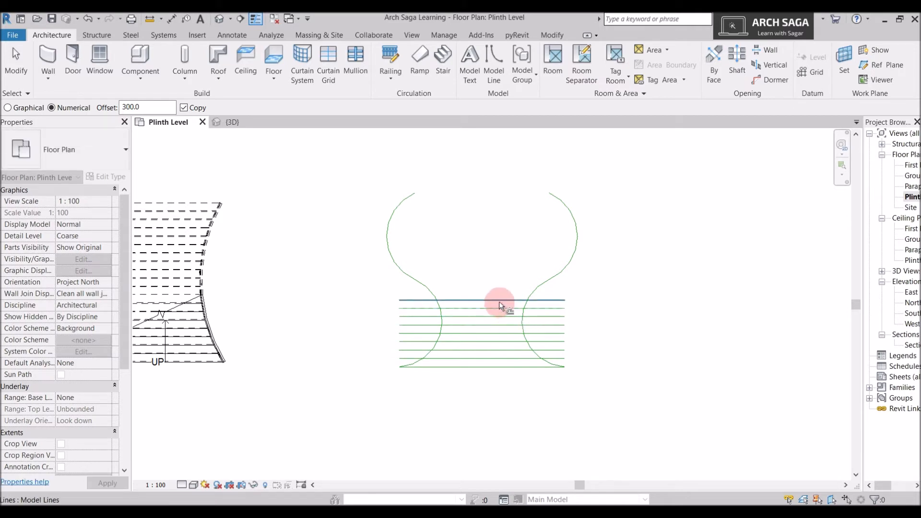
{"action": "left_click", "coordinate": [499, 299]}
{"action": "left_click", "coordinate": [502, 290]}
{"action": "left_click", "coordinate": [504, 280]}
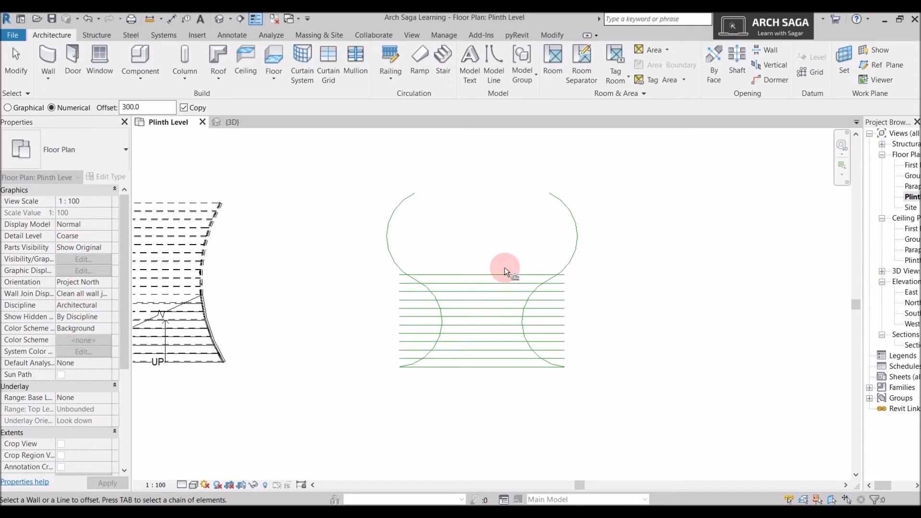
{"action": "left_click", "coordinate": [506, 271]}
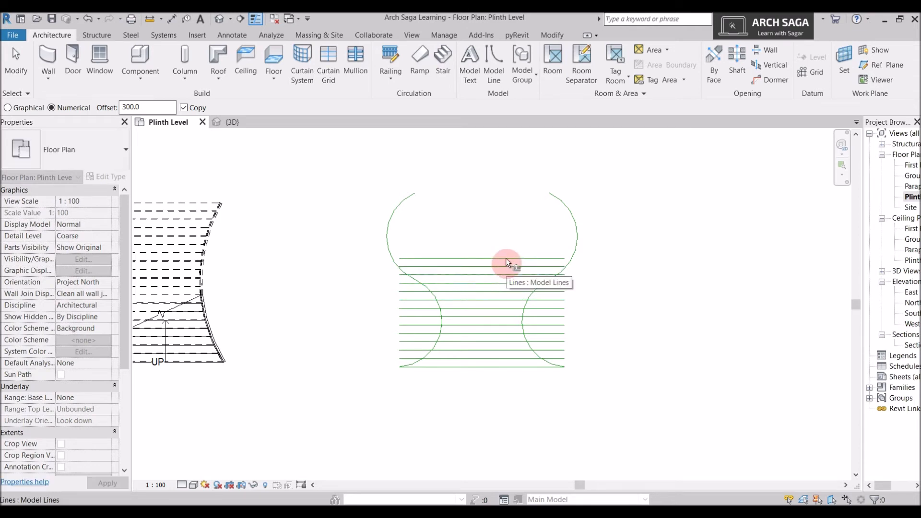
{"action": "left_click", "coordinate": [507, 247]}
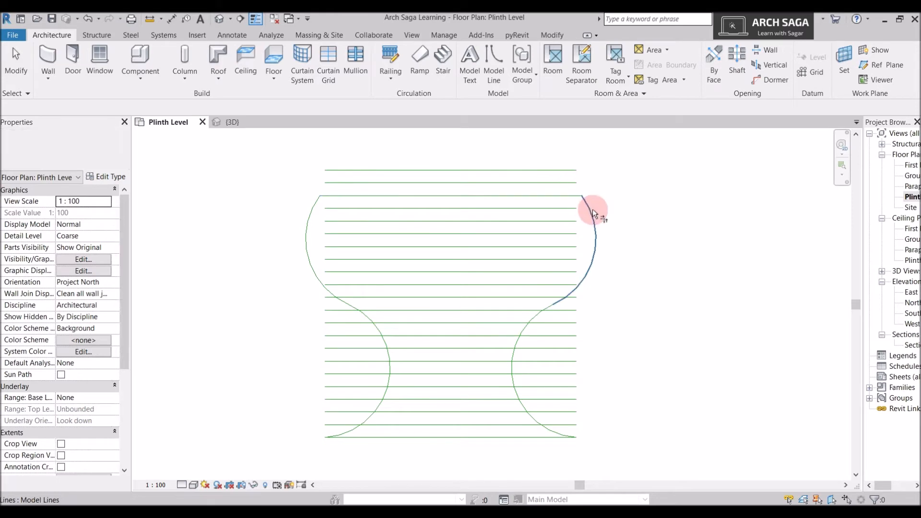
Delete the surplus horizontal lines above the upper ends of the S-curves.
{"action": "scroll", "coordinate": [592, 209], "scroll_direction": "down", "scroll_amount": 2}
{"action": "left_click", "coordinate": [578, 180]}
{"action": "key", "text": "Delete"}
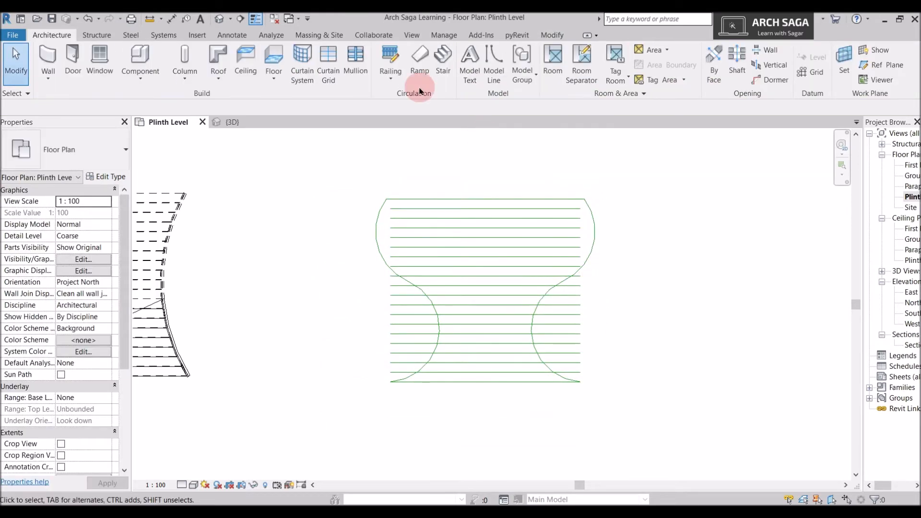
Trim or extend the upper horizontal lines to meet the upper-left arc, using that arc as the boundary.
{"action": "left_click", "coordinate": [419, 58]}
{"action": "left_click", "coordinate": [552, 35]}
{"action": "left_click", "coordinate": [307, 80]}
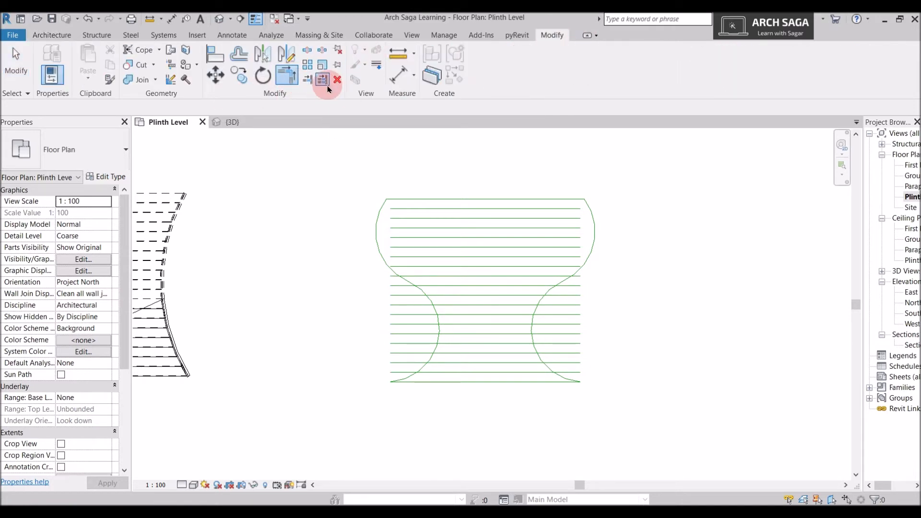
{"action": "left_click", "coordinate": [372, 236]}
{"action": "scroll", "coordinate": [422, 181], "scroll_direction": "up", "scroll_amount": 2}
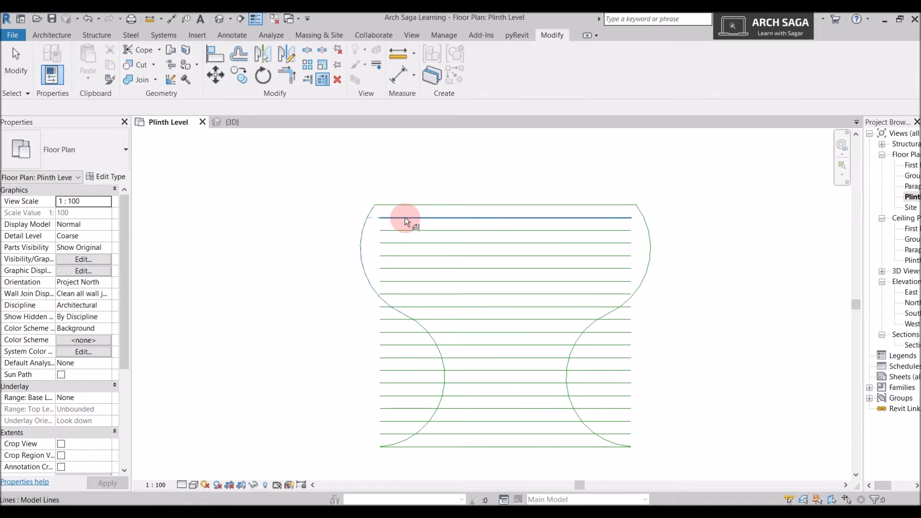
{"action": "left_click", "coordinate": [408, 234]}
{"action": "left_click", "coordinate": [407, 244]}
{"action": "left_click", "coordinate": [408, 257]}
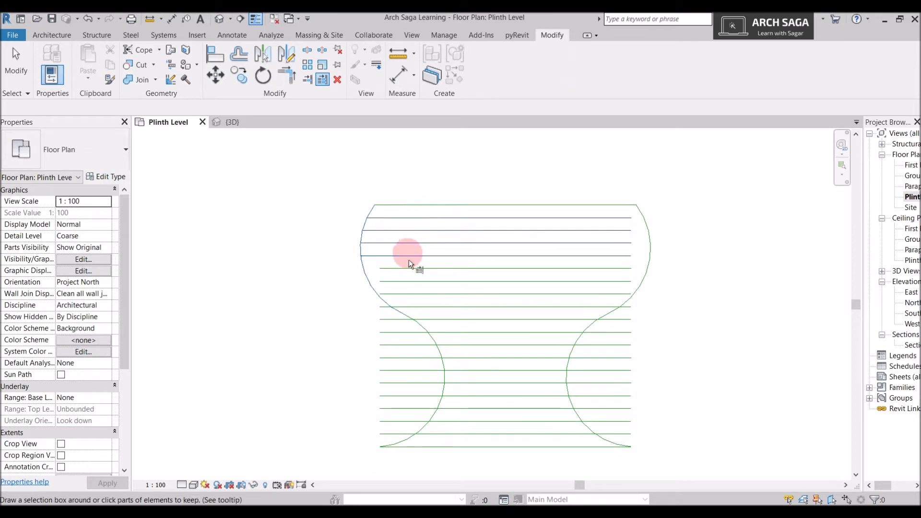
{"action": "left_click", "coordinate": [422, 283]}
{"action": "left_click", "coordinate": [427, 293]}
{"action": "left_click", "coordinate": [433, 307]}
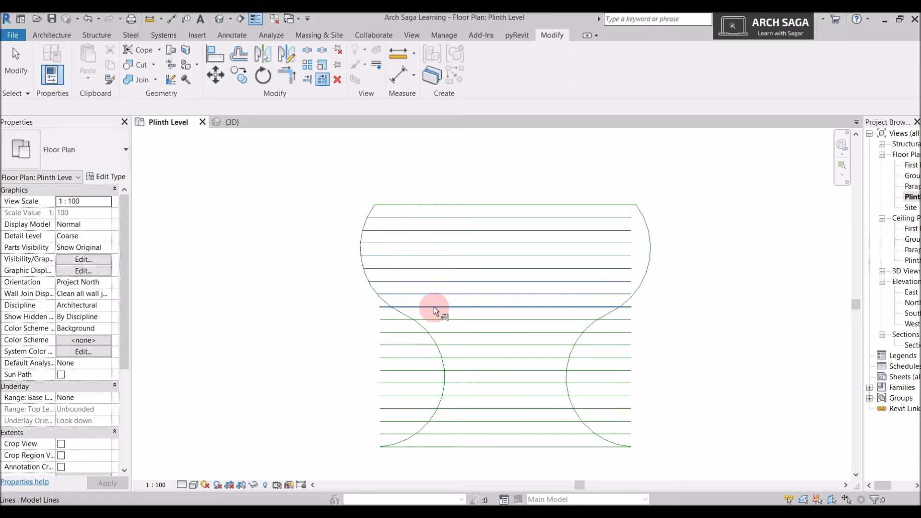
Try to trim the horizontal line just below the left curve's bend, and undo the trim.
{"action": "left_click", "coordinate": [437, 321]}
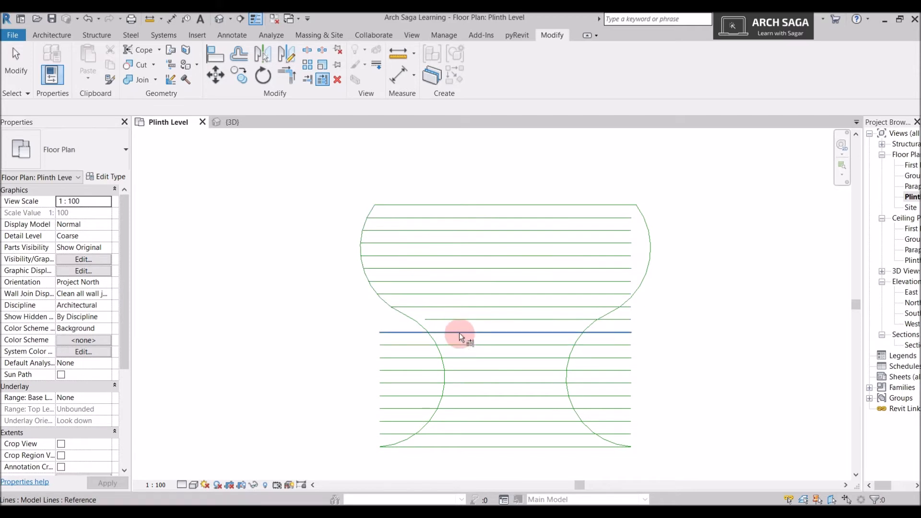
{"action": "key", "text": "Escape"}
{"action": "key", "text": "Escape"}
{"action": "key", "text": "Return"}
{"action": "left_click", "coordinate": [417, 323]}
{"action": "left_click", "coordinate": [415, 322]}
{"action": "key", "text": "Escape"}
{"action": "key", "text": "Escape"}
{"action": "key", "text": "ctrl+z"}
Trim the horizontal lines from the left curve's bend down to its narrowest part against the lower-left arc.
{"action": "key", "text": "t"}
{"action": "key", "text": "m"}
{"action": "left_click", "coordinate": [425, 327]}
{"action": "left_click", "coordinate": [440, 319]}
{"action": "left_click", "coordinate": [447, 332]}
{"action": "left_click", "coordinate": [453, 345]}
{"action": "left_click", "coordinate": [456, 357]}
{"action": "left_click", "coordinate": [461, 370]}
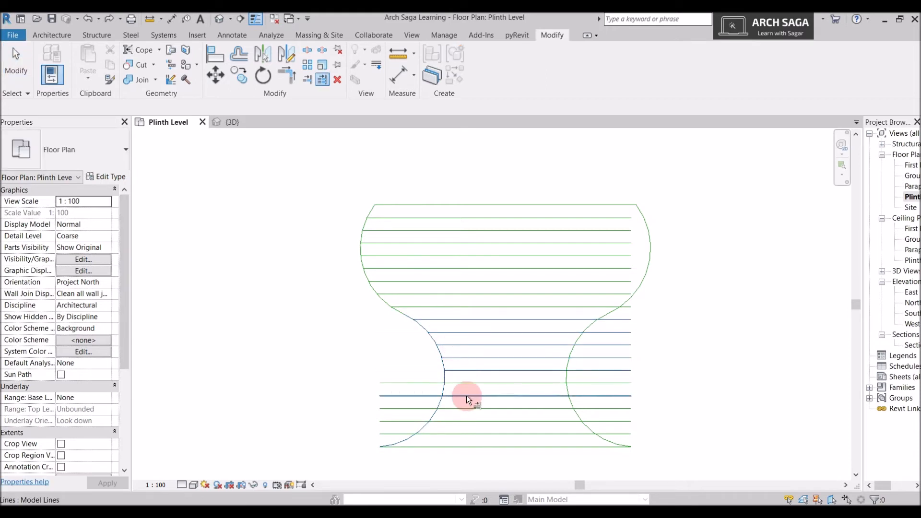
{"action": "key", "text": "Escape"}
{"action": "key", "text": "Escape"}
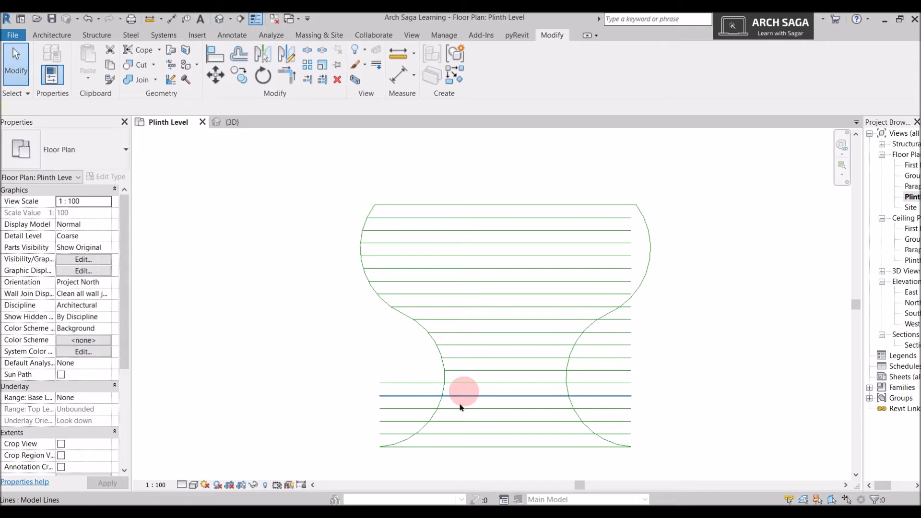
Trim the remaining horizontal lines above the base line to the lower-left arc.
{"action": "middle_click_drag", "start_coordinate": [462, 405], "coordinate": [480, 374]}
{"action": "key", "text": "Return"}
{"action": "left_click", "coordinate": [459, 368]}
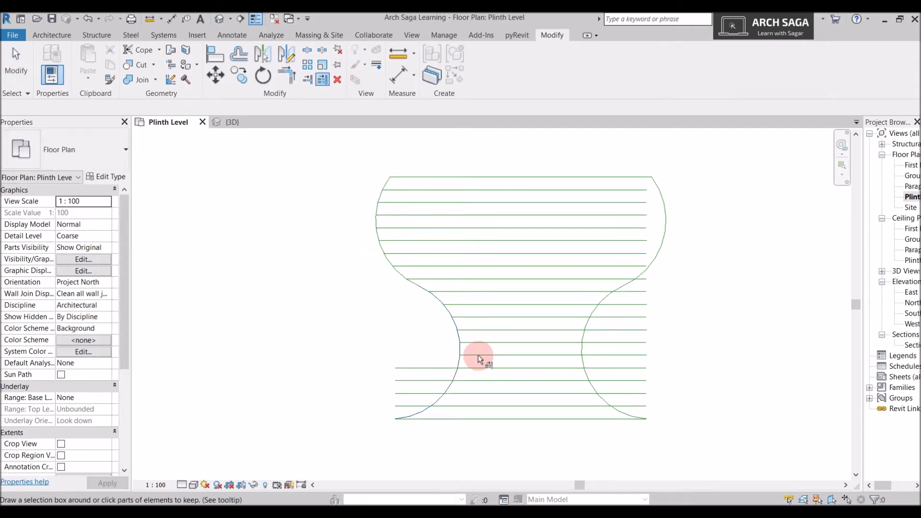
{"action": "left_click", "coordinate": [475, 380]}
{"action": "left_click", "coordinate": [474, 394]}
{"action": "left_click", "coordinate": [474, 406]}
{"action": "key", "text": "Escape"}
{"action": "key", "text": "Escape"}
Trim the lower horizontal lines to the lower-right arc, using that arc as the boundary.
{"action": "middle_click_drag", "start_coordinate": [545, 395], "coordinate": [512, 396]}
{"action": "key", "text": "Return"}
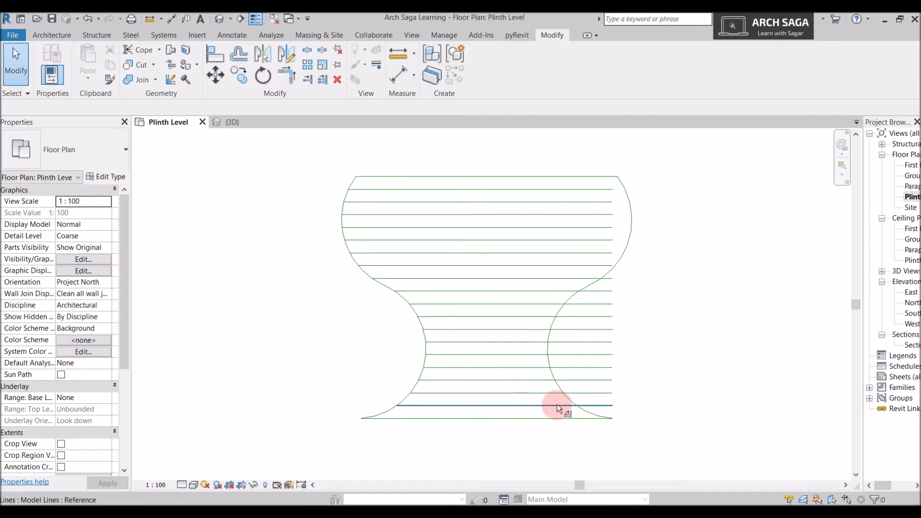
{"action": "scroll", "coordinate": [555, 404], "scroll_direction": "up", "scroll_amount": 1}
{"action": "left_click", "coordinate": [606, 416]}
{"action": "scroll", "coordinate": [580, 396], "scroll_direction": "down", "scroll_amount": 3}
{"action": "middle_click_drag", "start_coordinate": [580, 397], "coordinate": [495, 408]}
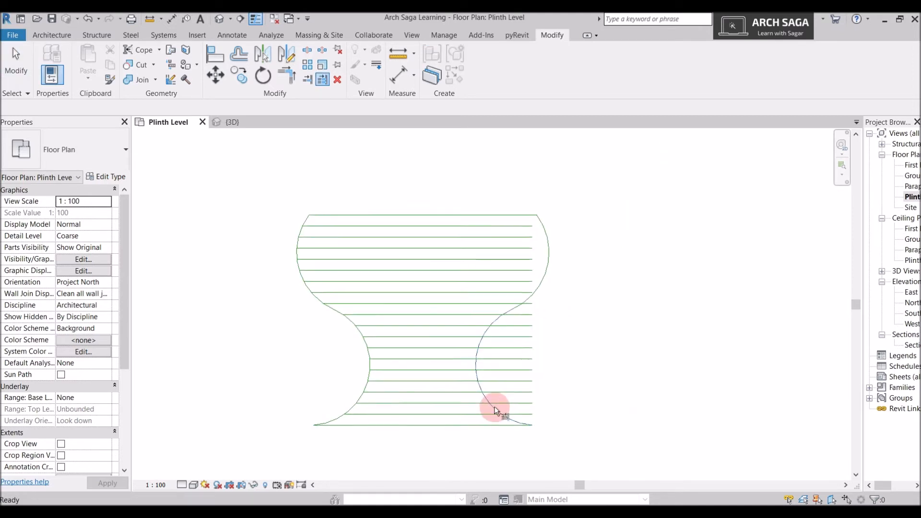
{"action": "scroll", "coordinate": [493, 408], "scroll_direction": "up", "scroll_amount": 1}
{"action": "left_click", "coordinate": [497, 413]}
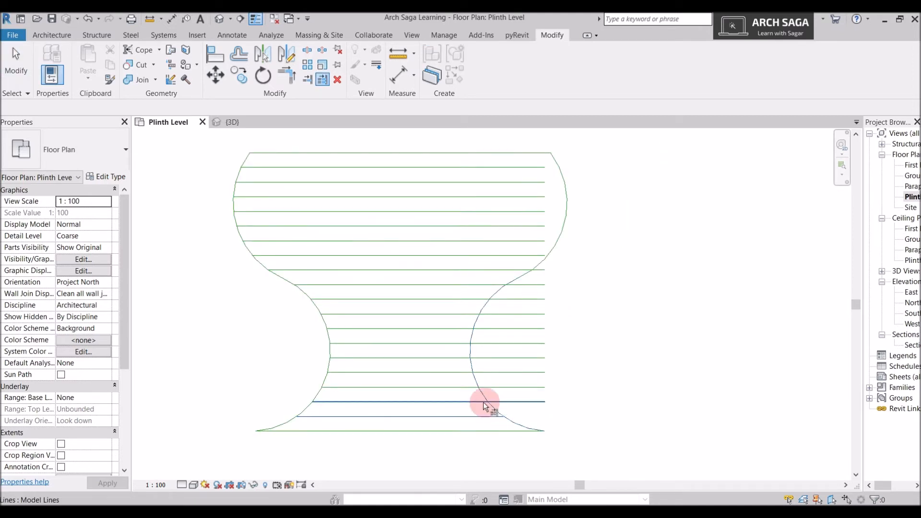
{"action": "left_click", "coordinate": [468, 387]}
{"action": "left_click", "coordinate": [460, 372]}
{"action": "left_click", "coordinate": [455, 358]}
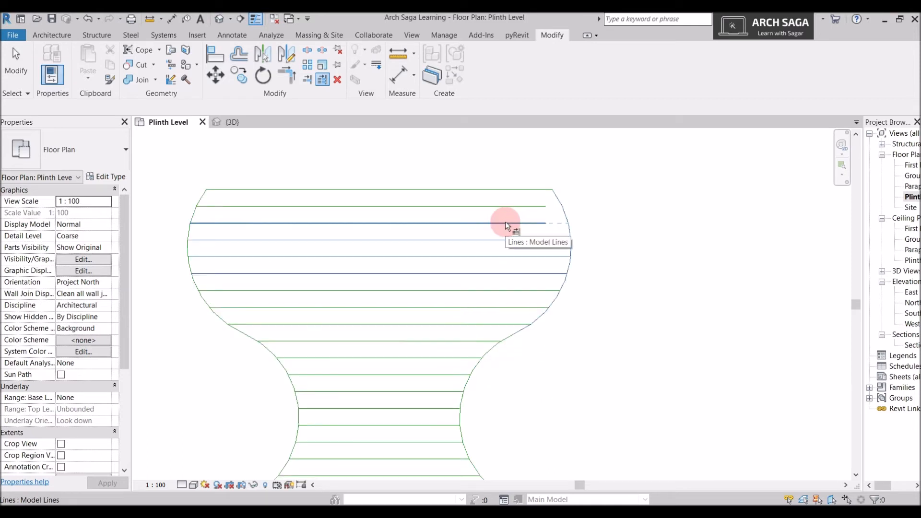
Extend the remaining upper horizontal lines to the upper-right arc.
{"action": "left_click", "coordinate": [506, 224]}
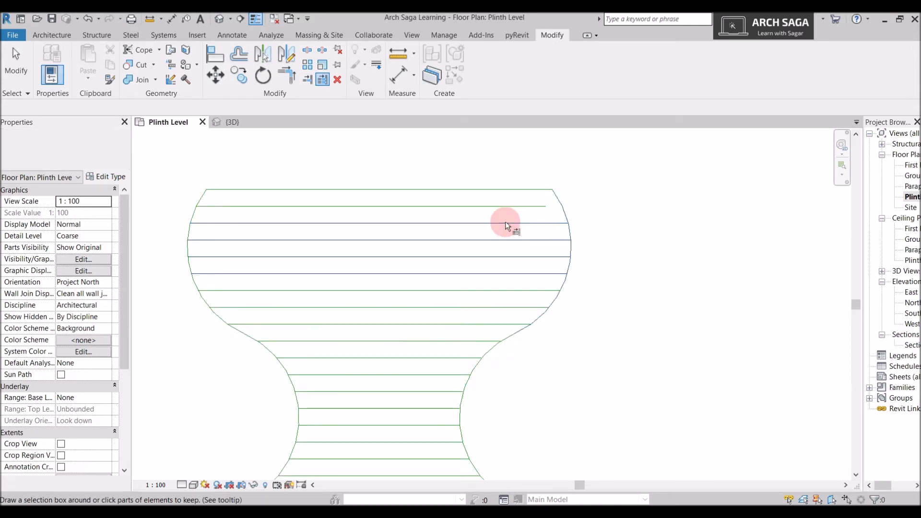
{"action": "left_click", "coordinate": [506, 206]}
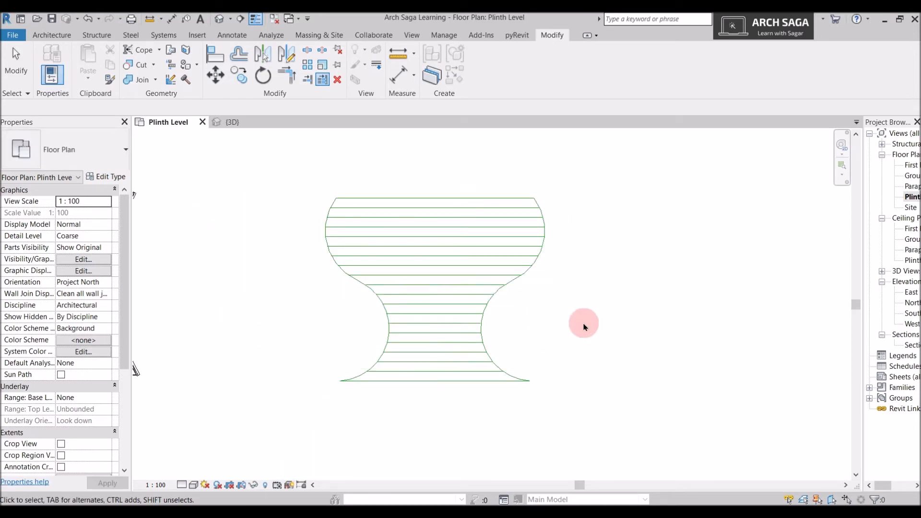
{"action": "scroll", "coordinate": [584, 327], "scroll_direction": "down", "scroll_amount": 3}
{"action": "middle_click_drag", "start_coordinate": [570, 381], "coordinate": [514, 405]}
{"action": "scroll", "coordinate": [398, 389], "scroll_direction": "up", "scroll_amount": 1}
{"action": "scroll", "coordinate": [384, 376], "scroll_direction": "up", "scroll_amount": 2}
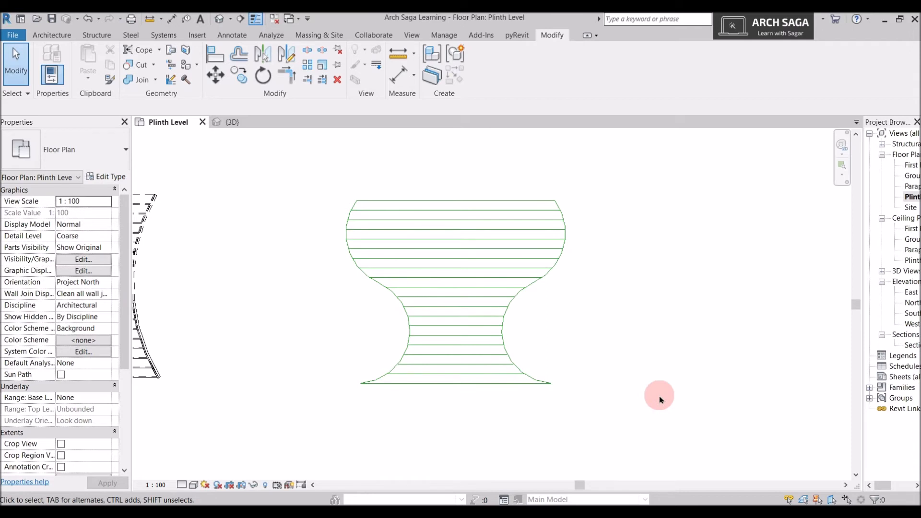
Start a new stair with a sketched run and pick the four arcs of both S-curves as its boundary lines.
{"action": "left_click", "coordinate": [36, 18]}
{"action": "left_click", "coordinate": [51, 35]}
{"action": "left_click", "coordinate": [438, 62]}
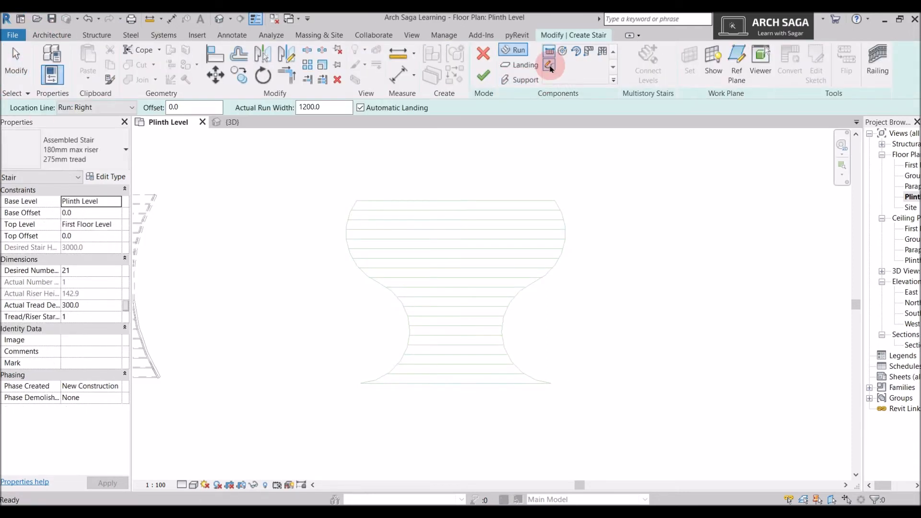
{"action": "left_click", "coordinate": [550, 66]}
{"action": "left_click", "coordinate": [607, 66]}
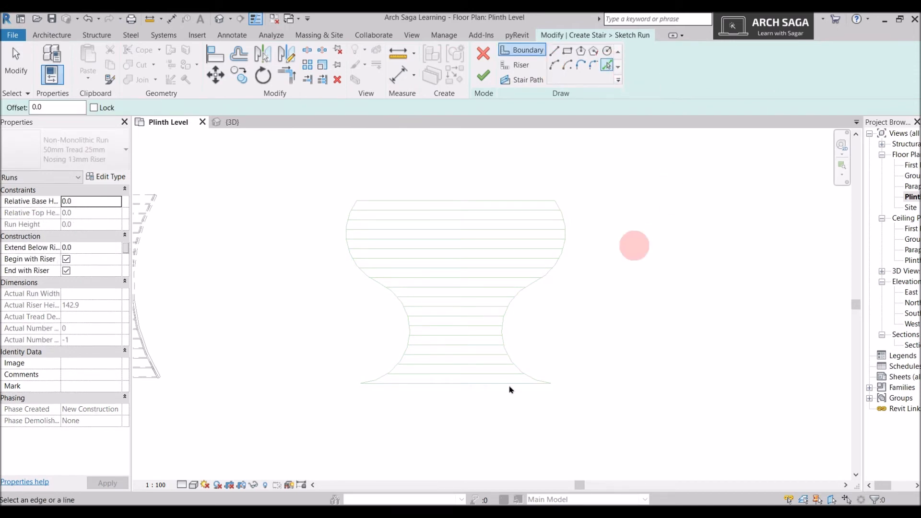
{"action": "left_click", "coordinate": [515, 64]}
{"action": "left_click", "coordinate": [403, 361]}
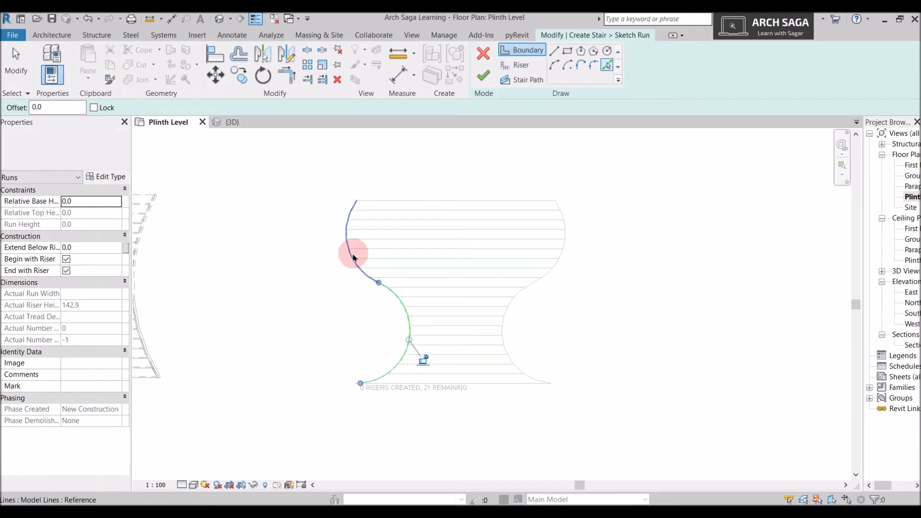
{"action": "left_click", "coordinate": [352, 254]}
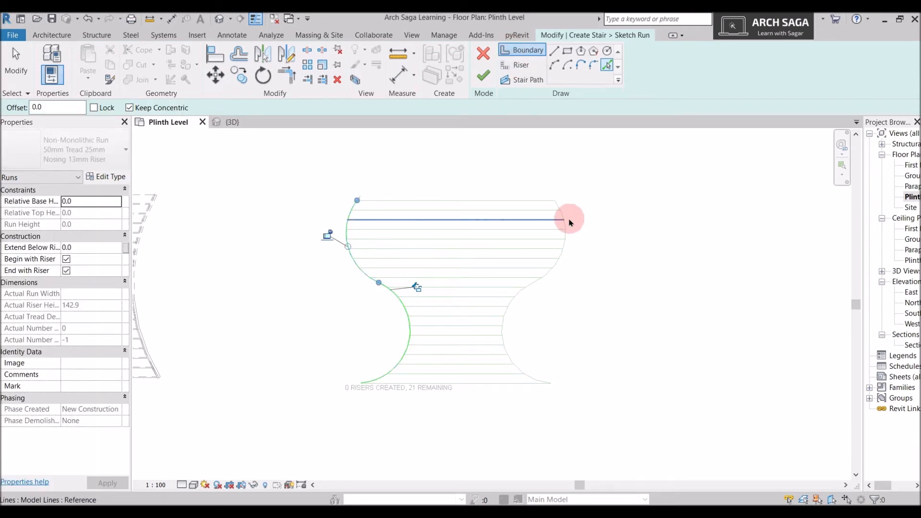
{"action": "left_click", "coordinate": [565, 228]}
{"action": "left_click", "coordinate": [507, 314]}
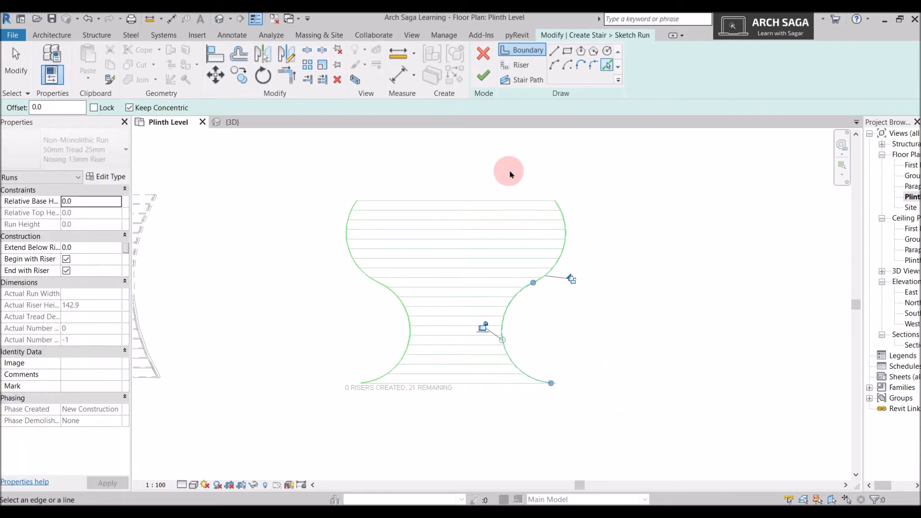
Pick the horizontal model lines from the base line up to the top line as the run's risers.
{"action": "left_click", "coordinate": [515, 69]}
{"action": "left_click", "coordinate": [513, 71]}
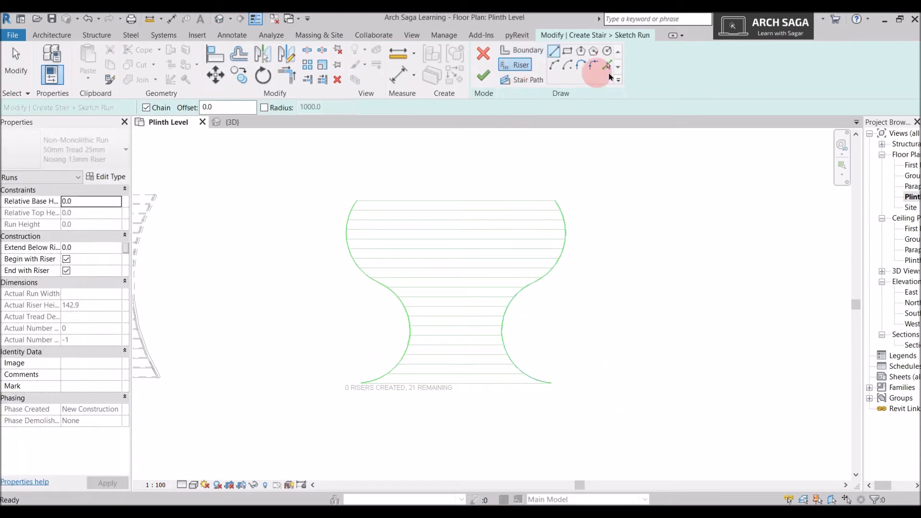
{"action": "left_click", "coordinate": [609, 68]}
{"action": "left_click", "coordinate": [479, 382]}
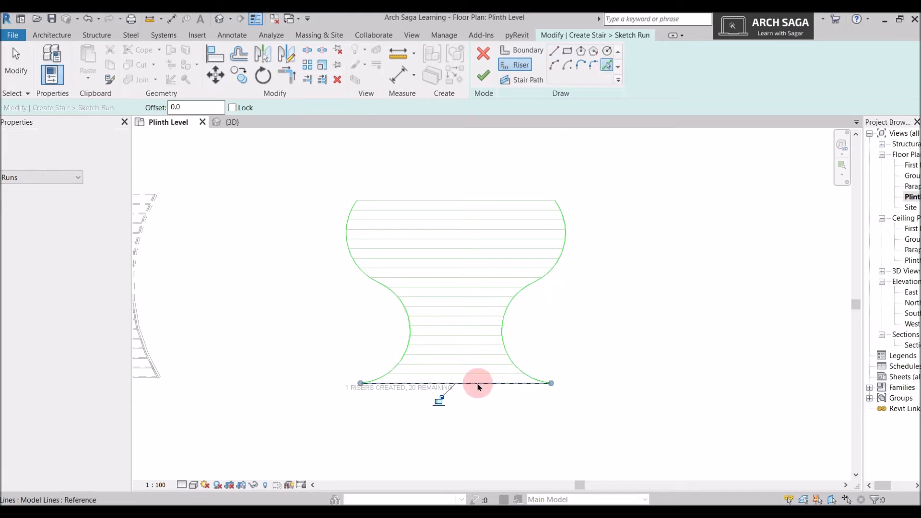
{"action": "left_click", "coordinate": [478, 365]}
{"action": "left_click", "coordinate": [479, 354]}
{"action": "left_click", "coordinate": [479, 345]}
{"action": "left_click", "coordinate": [478, 335]}
{"action": "left_click", "coordinate": [479, 325]}
{"action": "left_click", "coordinate": [477, 316]}
{"action": "left_click", "coordinate": [478, 306]}
{"action": "left_click", "coordinate": [480, 296]}
{"action": "left_click", "coordinate": [482, 287]}
{"action": "left_click", "coordinate": [482, 268]}
{"action": "left_click", "coordinate": [484, 258]}
{"action": "left_click", "coordinate": [486, 249]}
{"action": "left_click", "coordinate": [489, 238]}
{"action": "left_click", "coordinate": [491, 230]}
{"action": "left_click", "coordinate": [492, 220]}
{"action": "left_click", "coordinate": [491, 211]}
{"action": "left_click", "coordinate": [492, 210]}
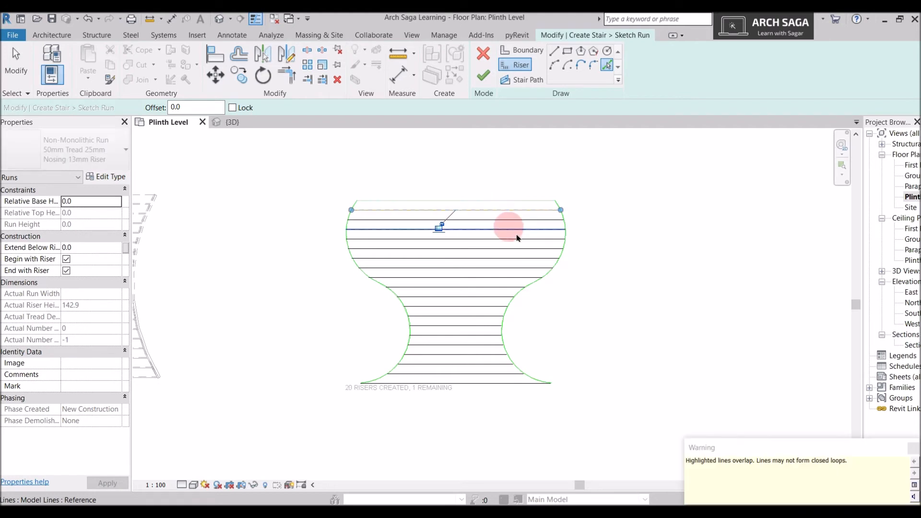
{"action": "left_click", "coordinate": [524, 201]}
Delete the duplicate riser overlapping the second line from the top.
{"action": "key", "text": "Escape"}
{"action": "left_click", "coordinate": [507, 210]}
{"action": "key", "text": "Delete"}
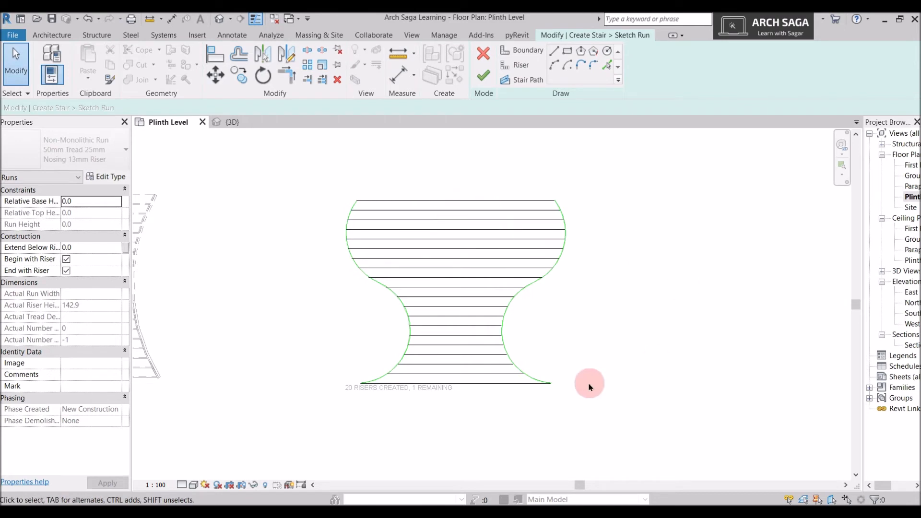
Draw a straight stair path from the base riser's midpoint to the top riser's midpoint and finish the stair.
{"action": "middle_click_drag", "start_coordinate": [572, 364], "coordinate": [586, 401]}
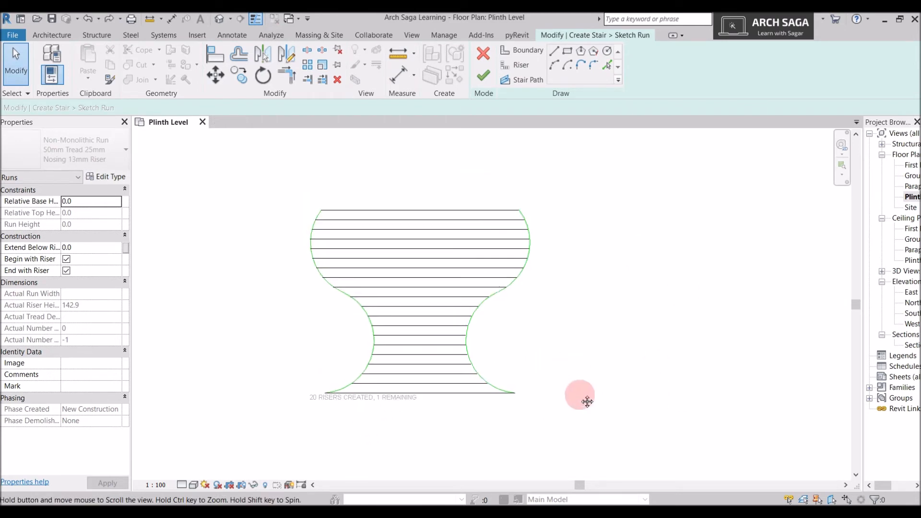
{"action": "scroll", "coordinate": [382, 413], "scroll_direction": "up", "scroll_amount": 1}
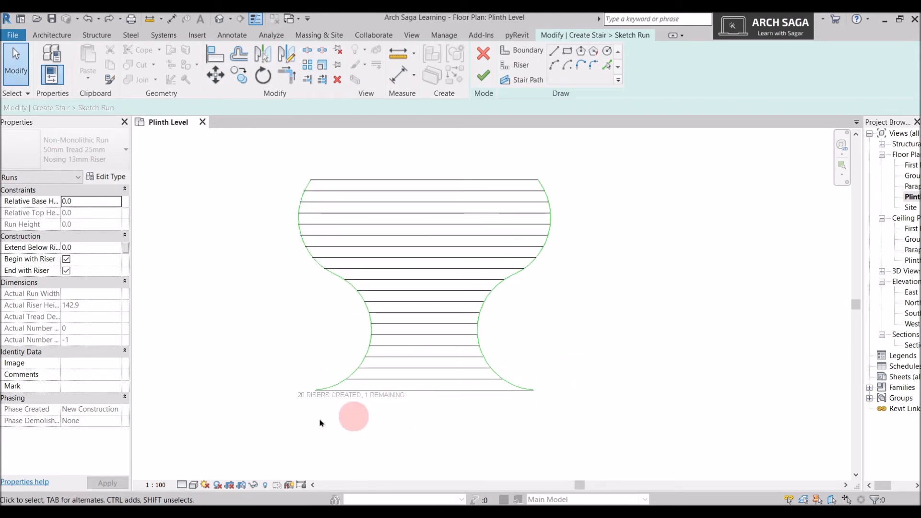
{"action": "scroll", "coordinate": [675, 427], "scroll_direction": "down", "scroll_amount": 1}
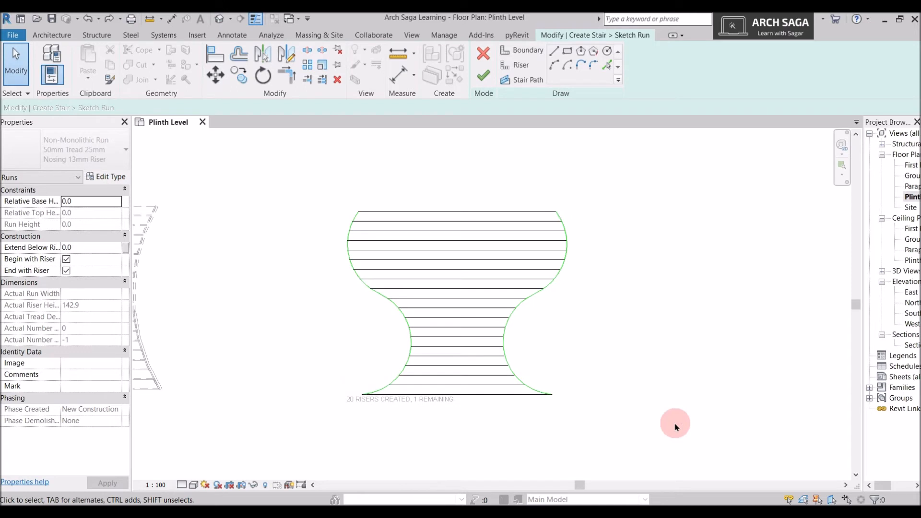
{"action": "middle_click_drag", "start_coordinate": [670, 332], "coordinate": [670, 352]}
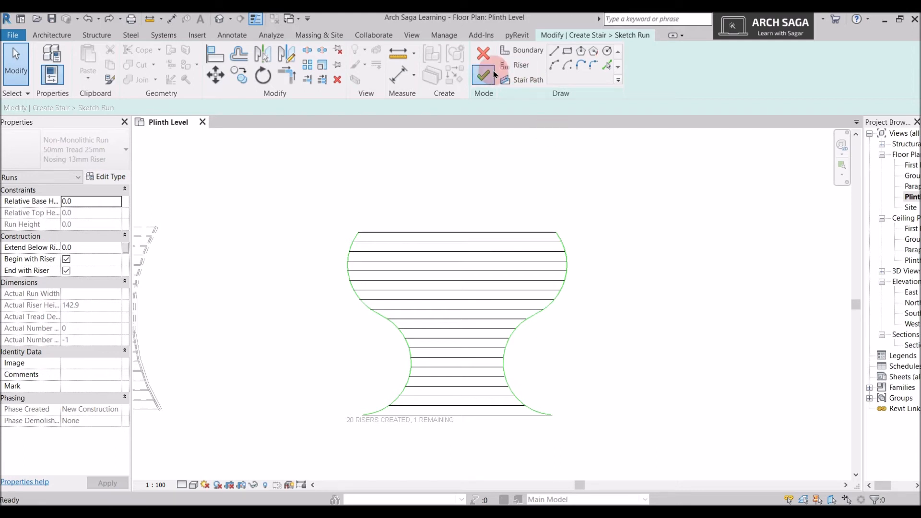
{"action": "key", "text": "ctrl+z"}
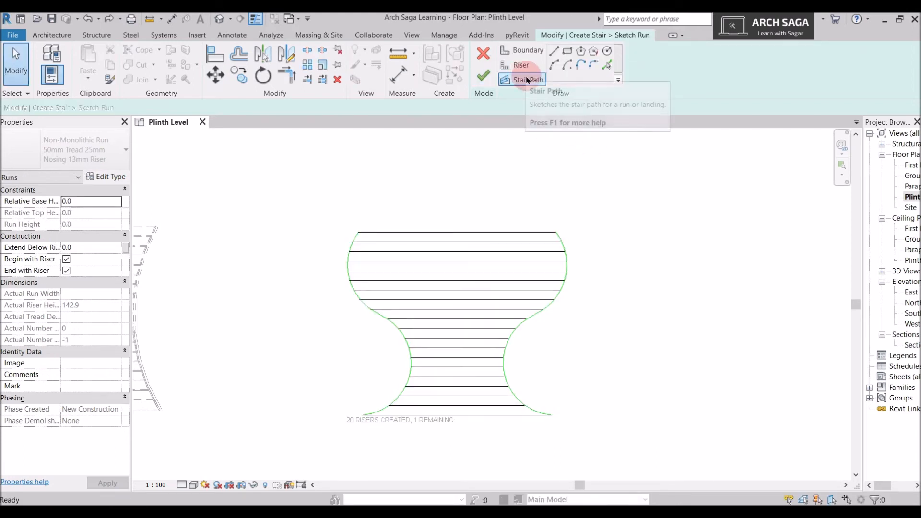
{"action": "left_click", "coordinate": [526, 80]}
{"action": "scroll", "coordinate": [493, 408], "scroll_direction": "down", "scroll_amount": 2}
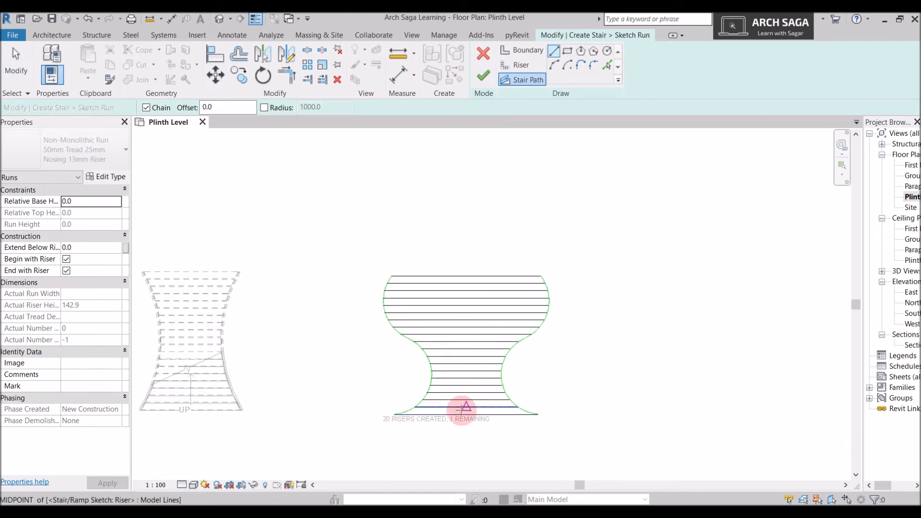
{"action": "left_click", "coordinate": [466, 413]}
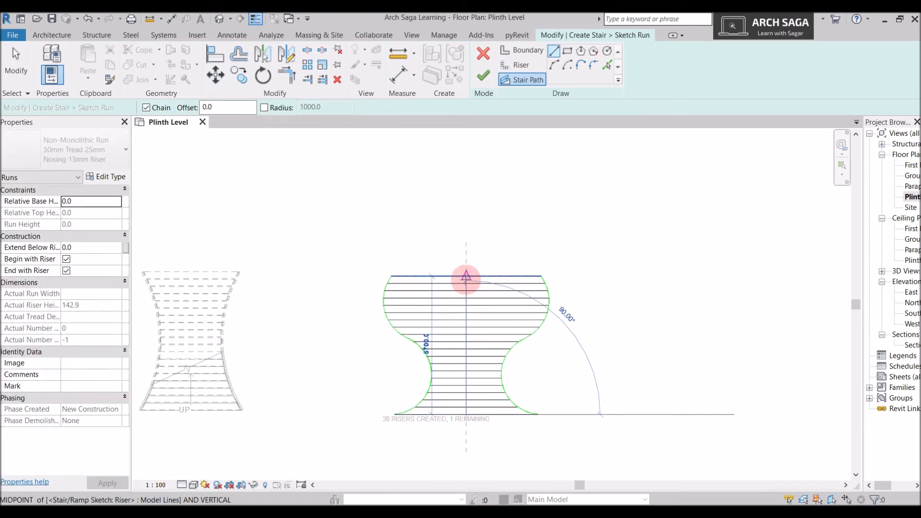
{"action": "left_click", "coordinate": [466, 279]}
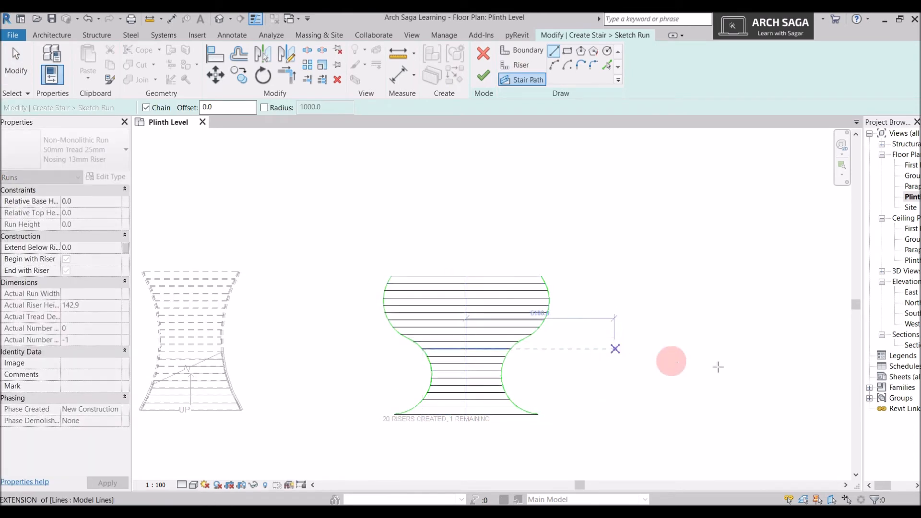
{"action": "left_click", "coordinate": [485, 76]}
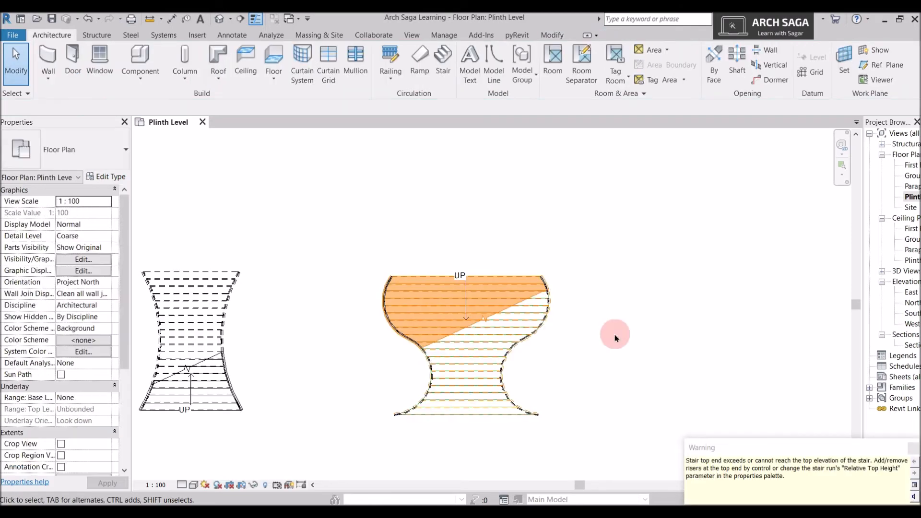
Open the 3D view and examine the new S-curve stair and its model lines from several angles.
{"action": "left_click", "coordinate": [219, 19]}
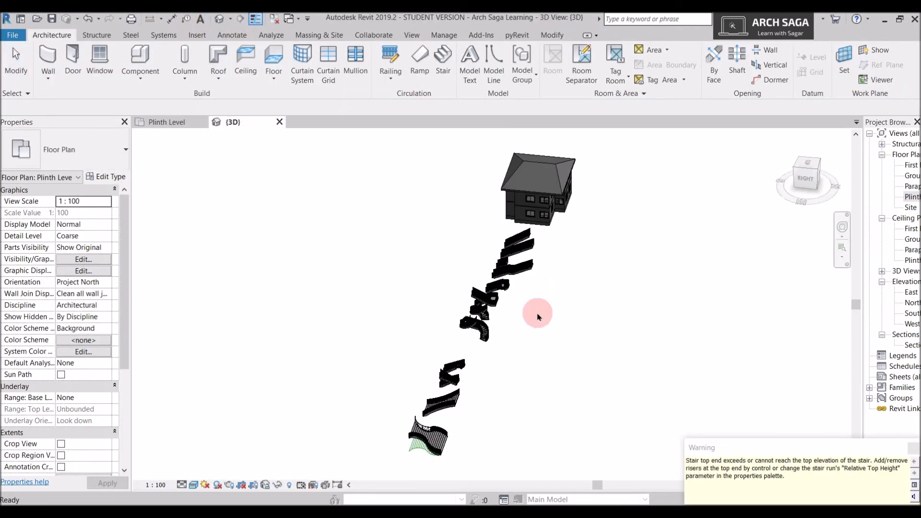
{"action": "middle_click_drag", "start_coordinate": [521, 338], "coordinate": [455, 278], "text": "shift"}
{"action": "scroll", "coordinate": [458, 288], "scroll_direction": "up", "scroll_amount": 3}
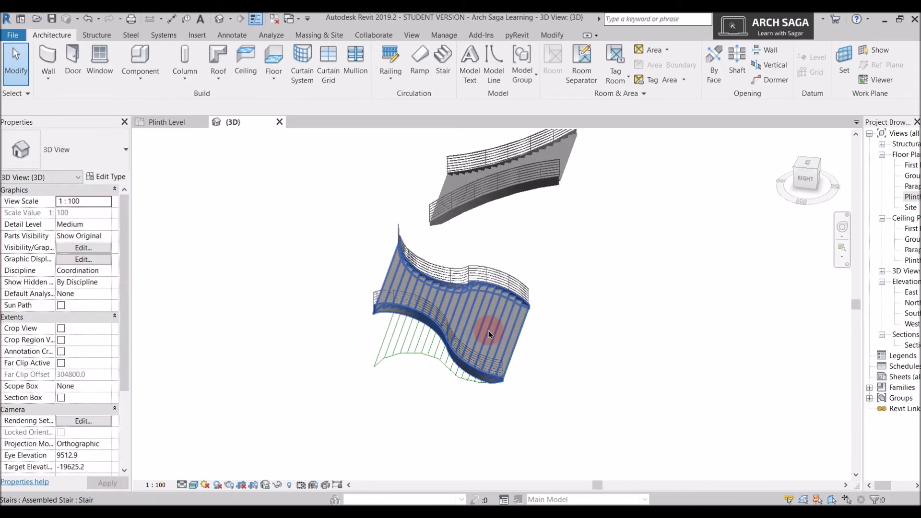
{"action": "middle_click_drag", "start_coordinate": [488, 331], "coordinate": [501, 321], "text": "shift"}
{"action": "scroll", "coordinate": [566, 320], "scroll_direction": "up", "scroll_amount": 3}
{"action": "left_click", "coordinate": [560, 312]}
{"action": "middle_click_drag", "start_coordinate": [583, 309], "coordinate": [641, 407], "text": "shift"}
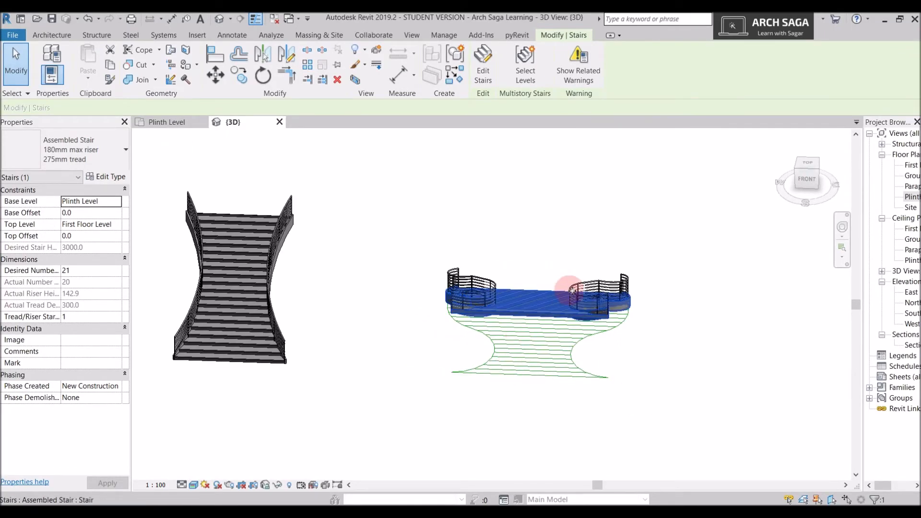
{"action": "left_click", "coordinate": [618, 373]}
Select the S-curve stair with its construction lines, filter the selection to Lines (Lines) only, and delete them.
{"action": "scroll", "coordinate": [619, 373], "scroll_direction": "down", "scroll_amount": 1}
{"action": "left_click_drag", "start_coordinate": [677, 409], "coordinate": [457, 256]}
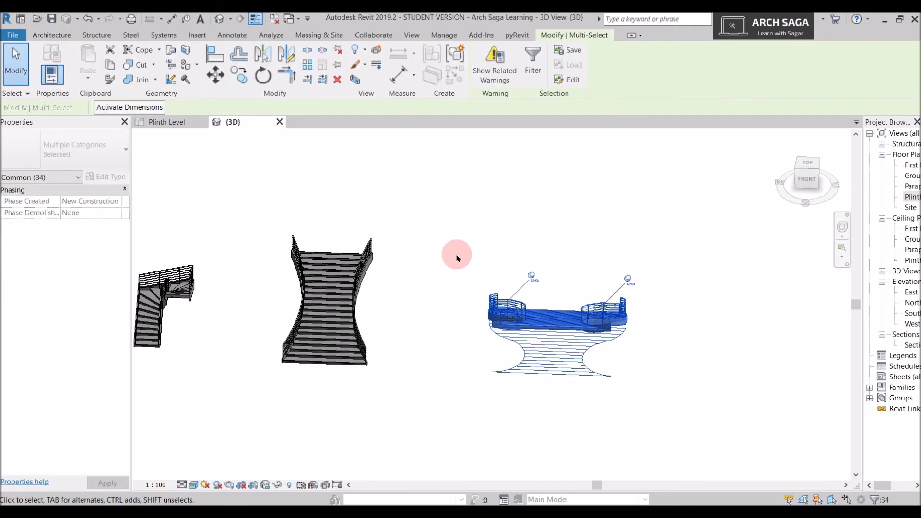
{"action": "left_click", "coordinate": [532, 72]}
{"action": "left_click", "coordinate": [529, 213]}
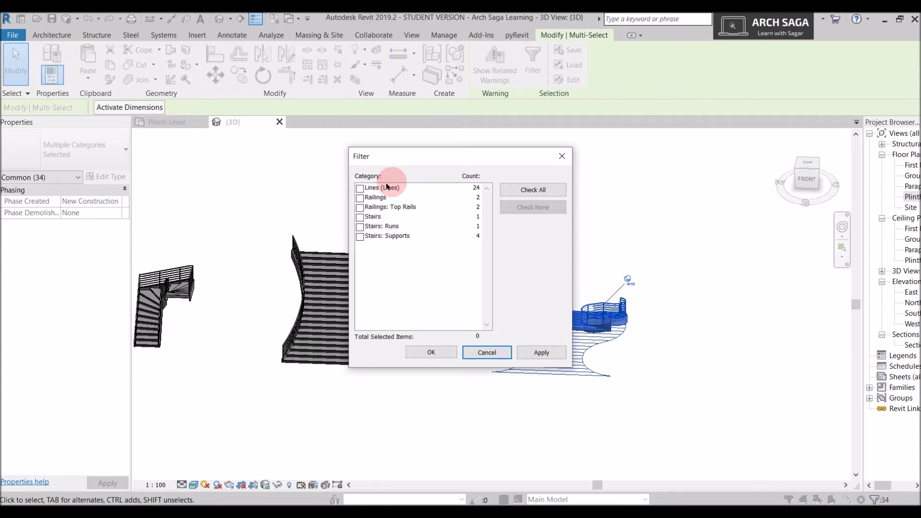
{"action": "left_click", "coordinate": [359, 188]}
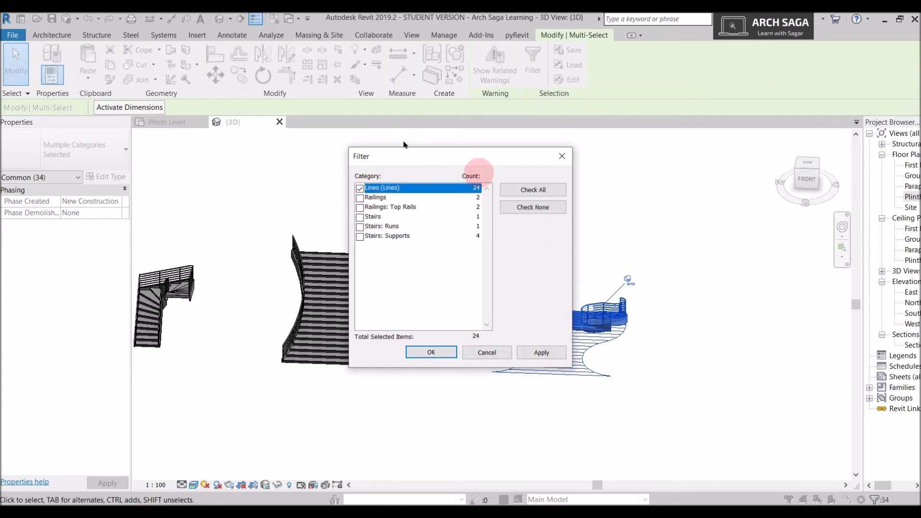
{"action": "left_click", "coordinate": [438, 356]}
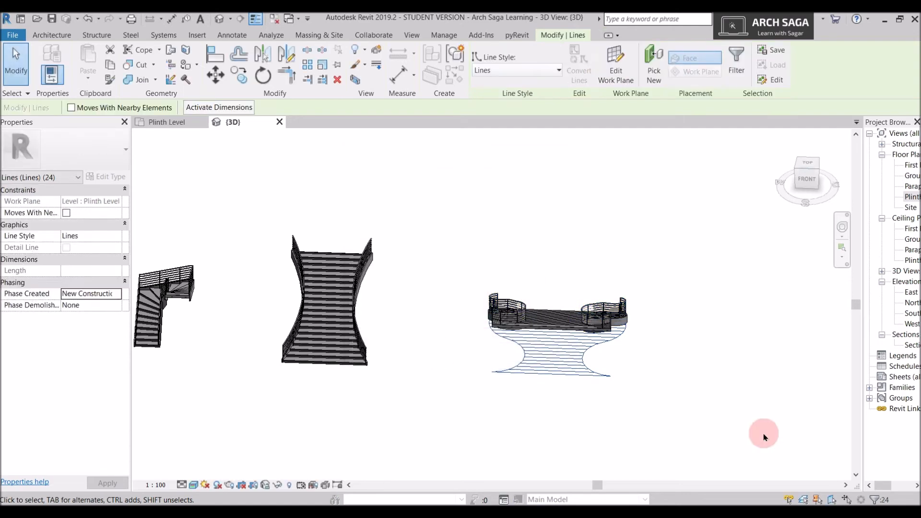
{"action": "left_click", "coordinate": [764, 434]}
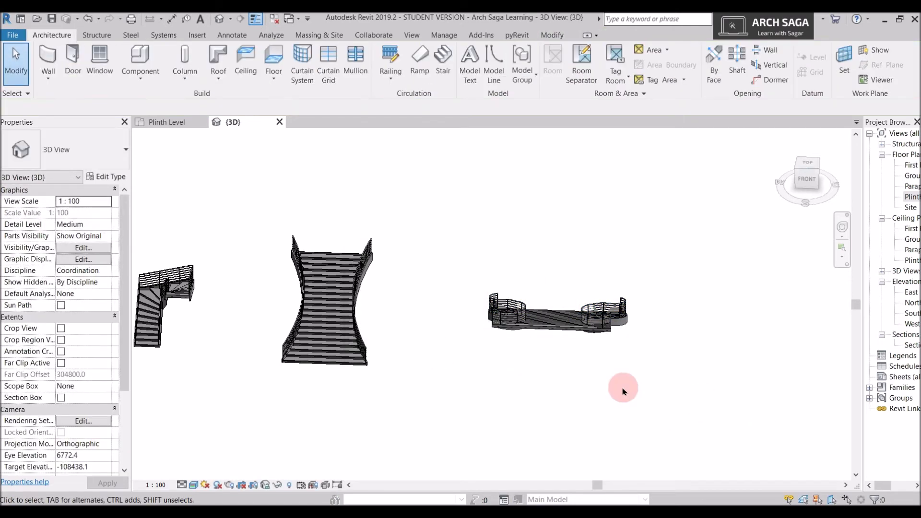
Set the S-curve stair's desired number of risers to 20.
{"action": "middle_click_drag", "start_coordinate": [636, 349], "coordinate": [625, 294], "text": "shift"}
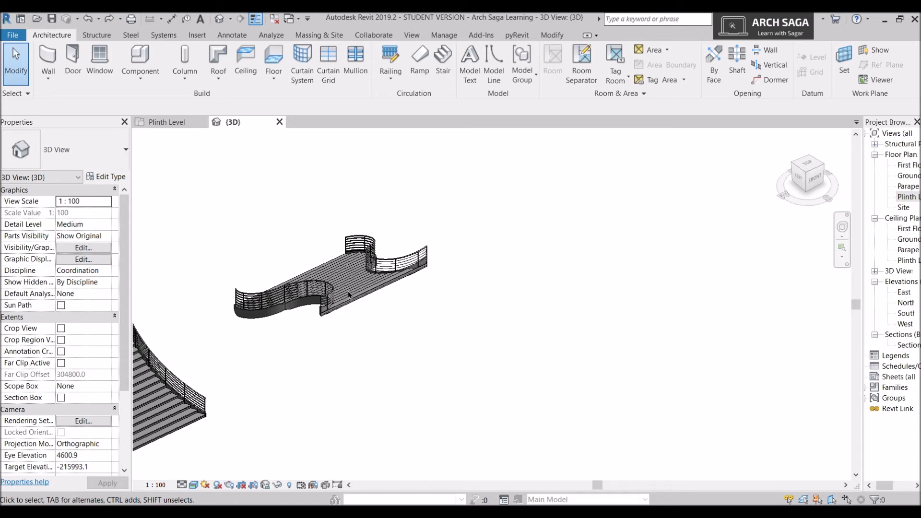
{"action": "scroll", "coordinate": [349, 294], "scroll_direction": "up", "scroll_amount": 3}
{"action": "left_click", "coordinate": [380, 280]}
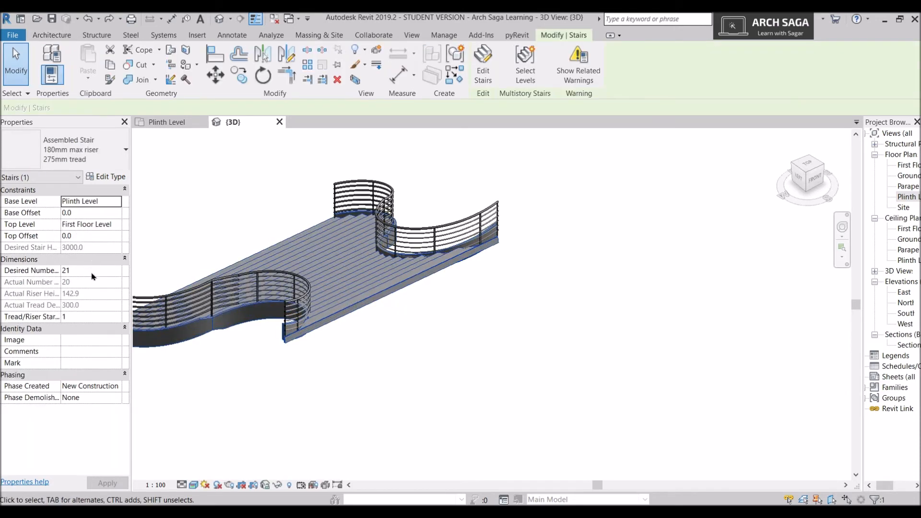
{"action": "left_click", "coordinate": [90, 272]}
{"action": "type", "text": "2"}
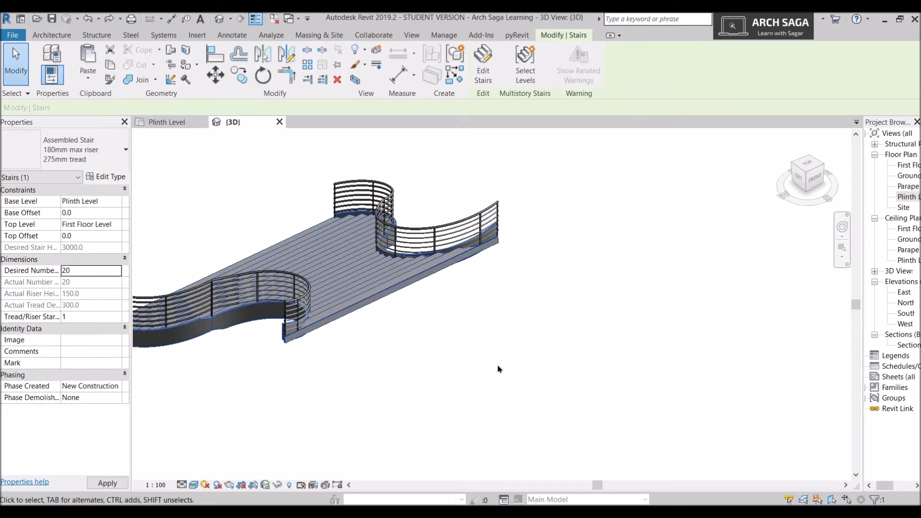
{"action": "left_click", "coordinate": [421, 315]}
Change the S-curve stair's type to Cast-In-Place Stair: Monolithic Stair.
{"action": "scroll", "coordinate": [420, 315], "scroll_direction": "down", "scroll_amount": 2}
{"action": "middle_click_drag", "start_coordinate": [413, 316], "coordinate": [470, 316]}
{"action": "scroll", "coordinate": [467, 302], "scroll_direction": "up", "scroll_amount": 1}
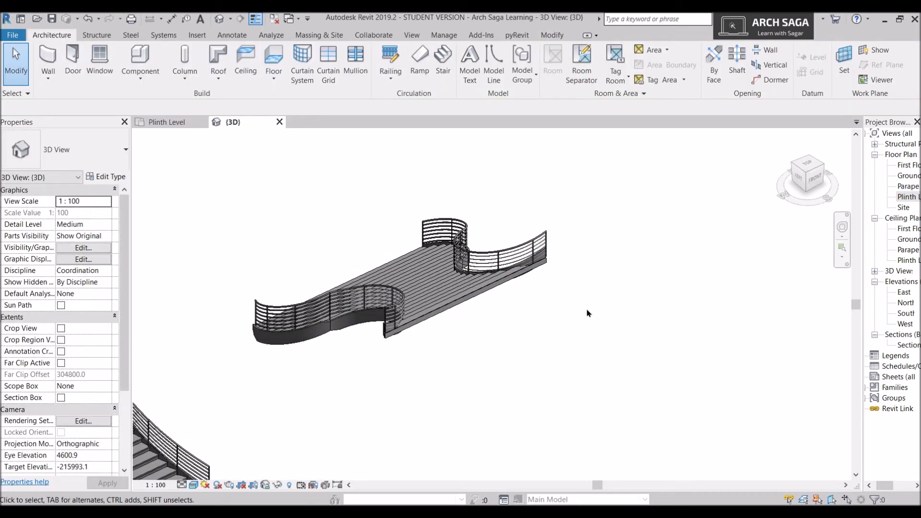
{"action": "scroll", "coordinate": [672, 319], "scroll_direction": "down", "scroll_amount": 1}
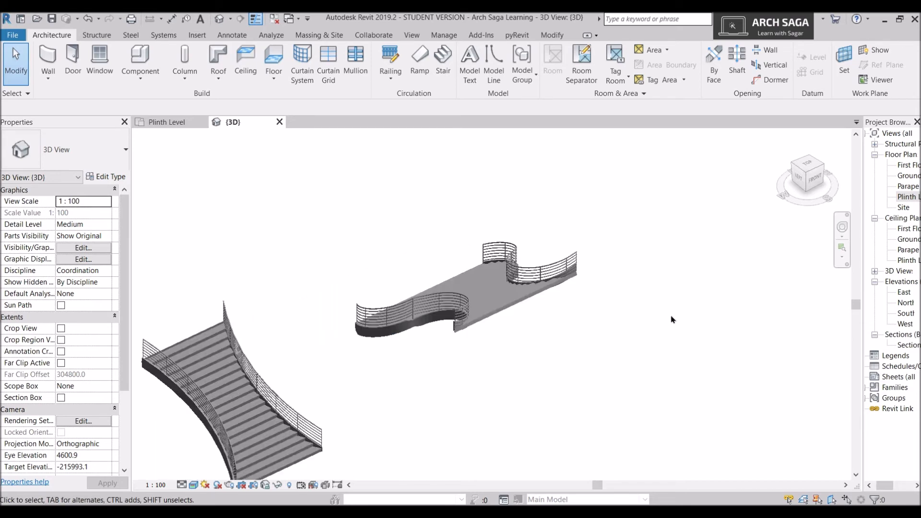
{"action": "scroll", "coordinate": [548, 307], "scroll_direction": "up", "scroll_amount": 1}
{"action": "left_click", "coordinate": [496, 308]}
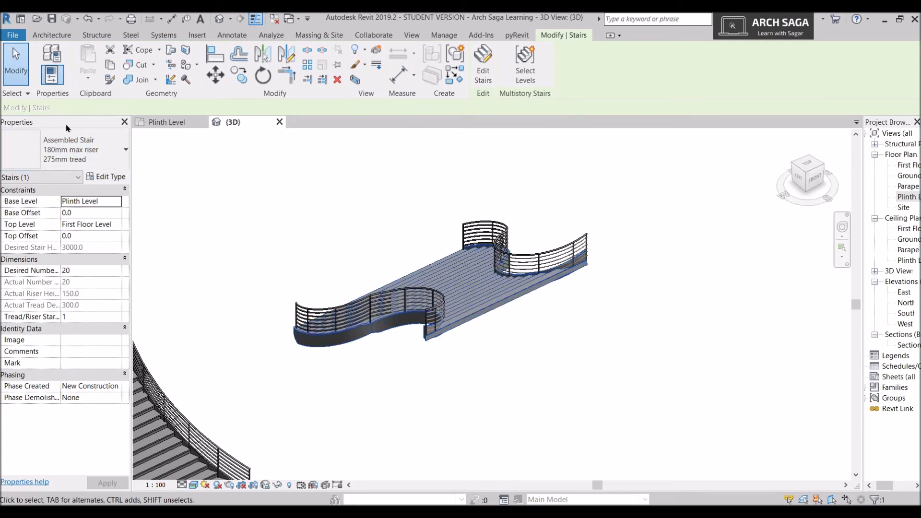
{"action": "left_click", "coordinate": [99, 151]}
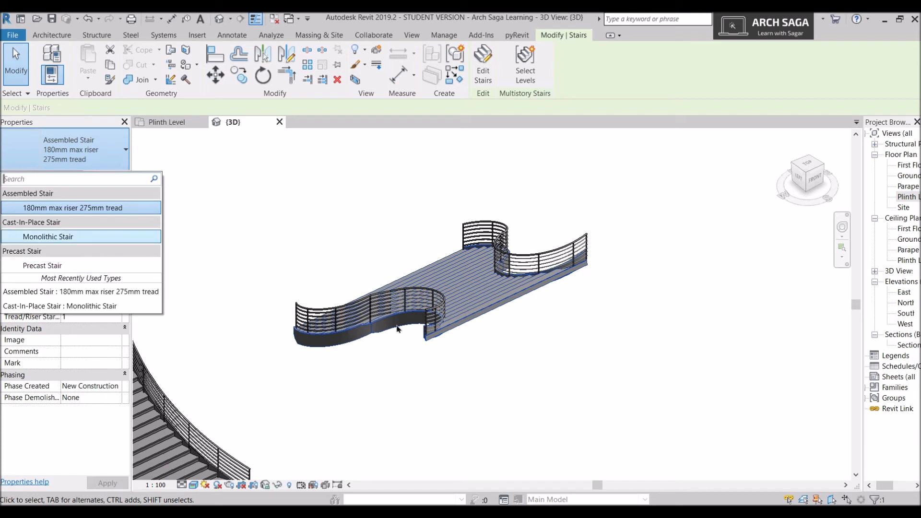
{"action": "left_click", "coordinate": [59, 238]}
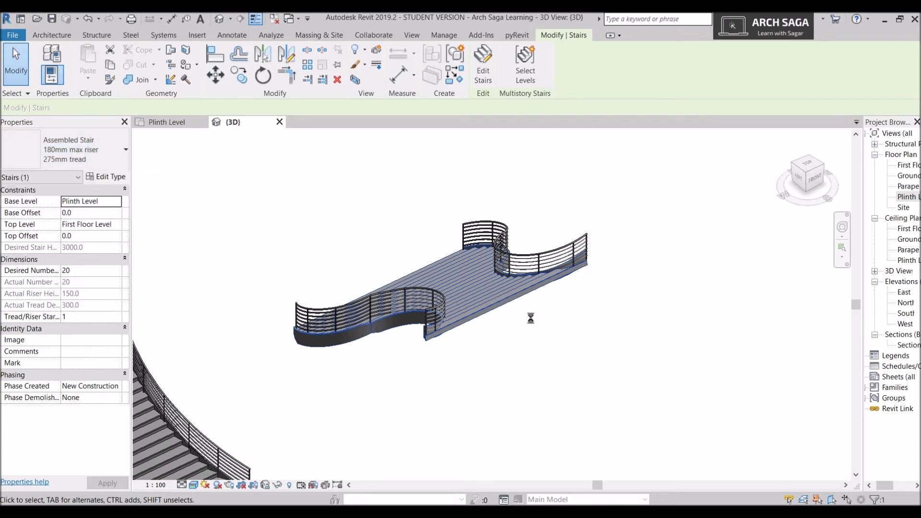
{"action": "left_click", "coordinate": [591, 370]}
Change the type of the two-flight stair with a landing, beside the curved stair, to Precast Stair.
{"action": "scroll", "coordinate": [503, 323], "scroll_direction": "up", "scroll_amount": 2}
{"action": "middle_click_drag", "start_coordinate": [469, 321], "coordinate": [391, 311], "text": "shift"}
{"action": "scroll", "coordinate": [399, 322], "scroll_direction": "down", "scroll_amount": 2}
{"action": "middle_click_drag", "start_coordinate": [459, 349], "coordinate": [354, 384]}
{"action": "scroll", "coordinate": [571, 361], "scroll_direction": "down", "scroll_amount": 2}
{"action": "scroll", "coordinate": [352, 383], "scroll_direction": "up", "scroll_amount": 3}
{"action": "middle_click_drag", "start_coordinate": [411, 372], "coordinate": [626, 230]}
{"action": "scroll", "coordinate": [436, 357], "scroll_direction": "up", "scroll_amount": 3}
{"action": "middle_click_drag", "start_coordinate": [365, 405], "coordinate": [376, 360]}
{"action": "middle_click_drag", "start_coordinate": [376, 361], "coordinate": [648, 435]}
{"action": "middle_click_drag", "start_coordinate": [206, 151], "coordinate": [372, 374]}
{"action": "scroll", "coordinate": [365, 340], "scroll_direction": "up", "scroll_amount": 2}
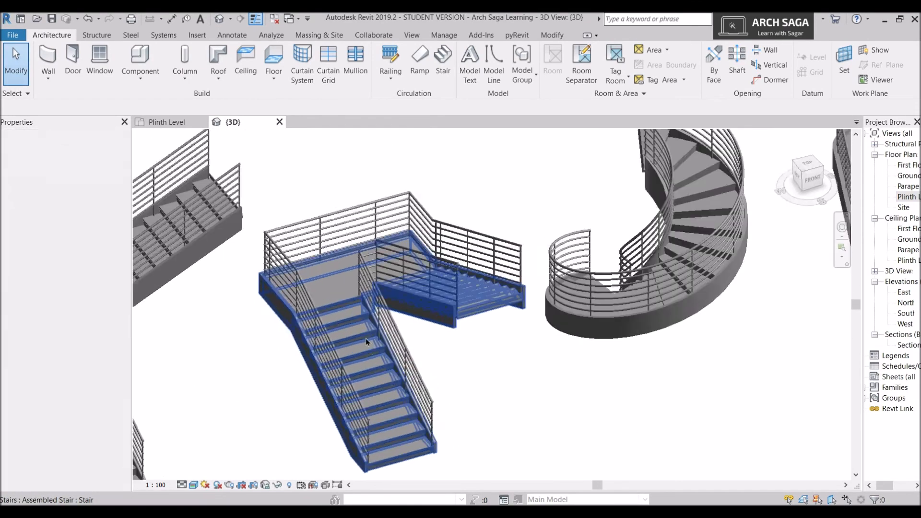
{"action": "left_click", "coordinate": [365, 338]}
{"action": "scroll", "coordinate": [365, 338], "scroll_direction": "down", "scroll_amount": 2}
{"action": "left_click", "coordinate": [72, 150]}
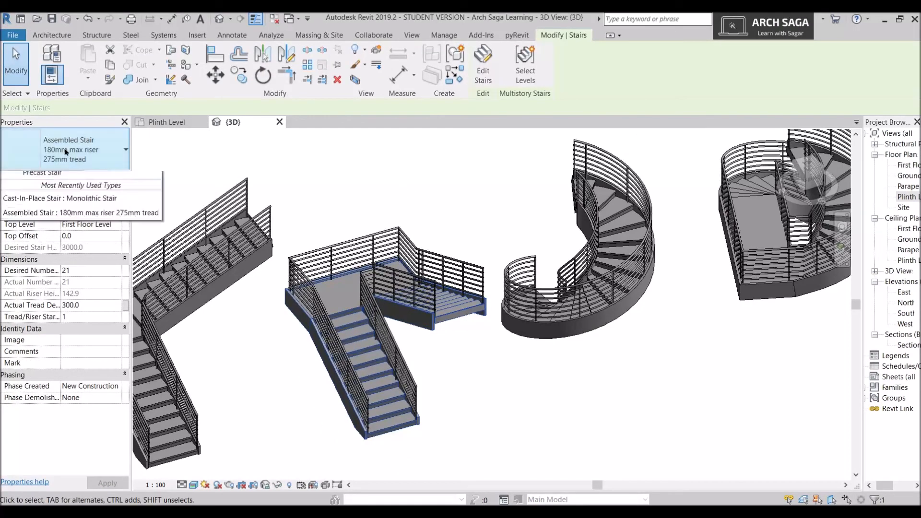
{"action": "left_click", "coordinate": [56, 267]}
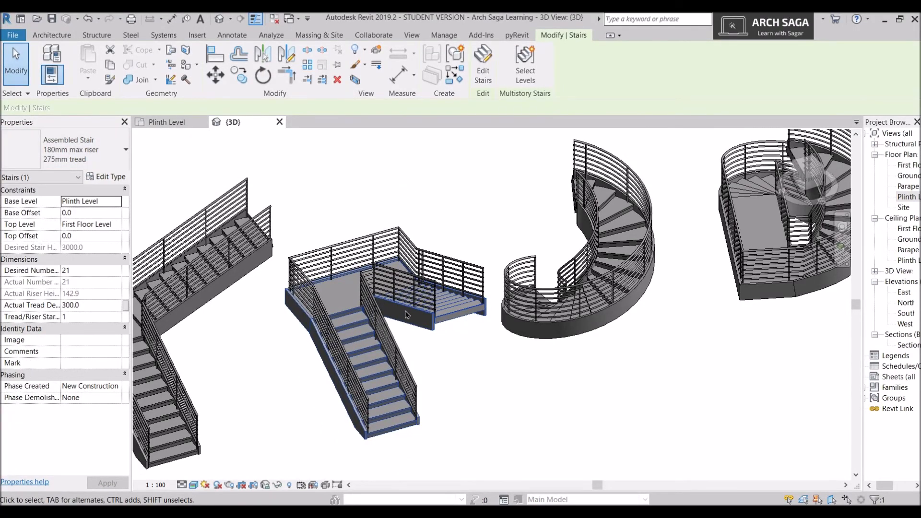
Inspect the joint between flight and landing on the precast stair, and change its type to Cast-In-Place Stair: Monolithic Stair.
{"action": "middle_click_drag", "start_coordinate": [370, 323], "coordinate": [266, 354], "text": "shift"}
{"action": "scroll", "coordinate": [369, 335], "scroll_direction": "up", "scroll_amount": 6}
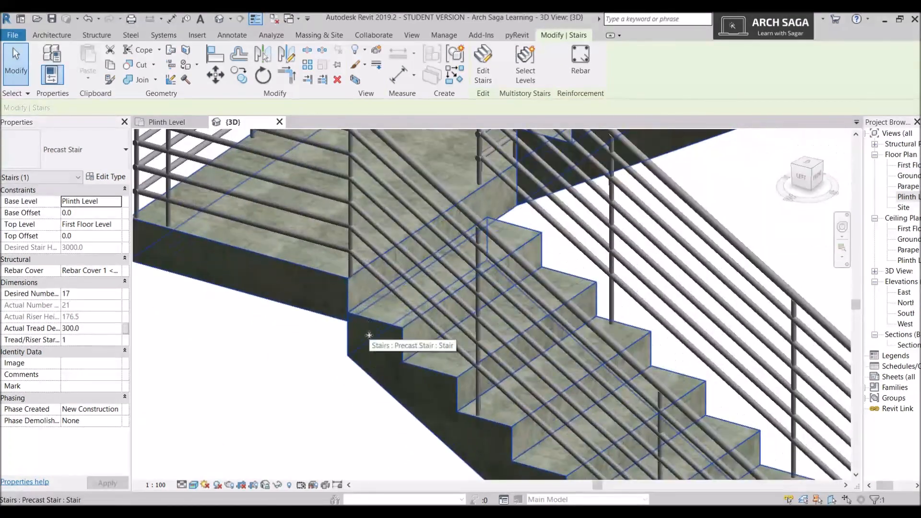
{"action": "middle_click_drag", "start_coordinate": [390, 333], "coordinate": [414, 345], "text": "shift"}
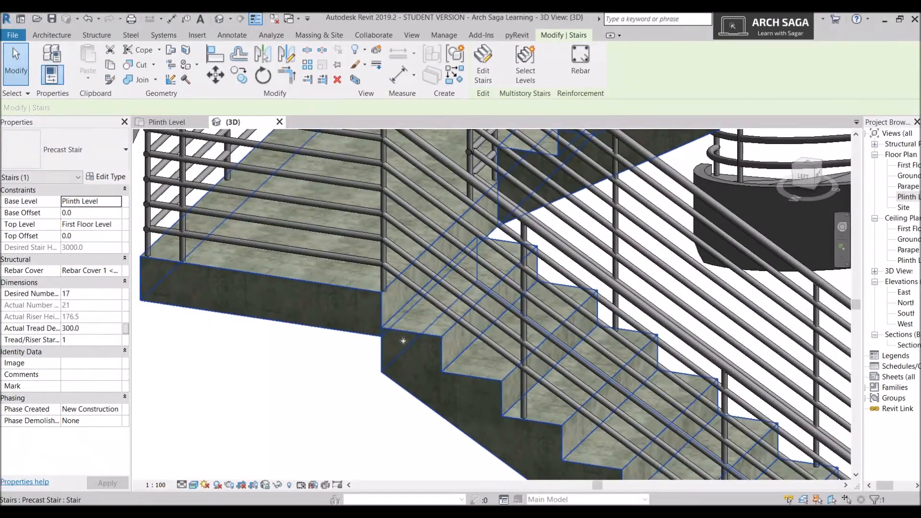
{"action": "middle_click_drag", "start_coordinate": [512, 399], "coordinate": [466, 350], "text": "shift"}
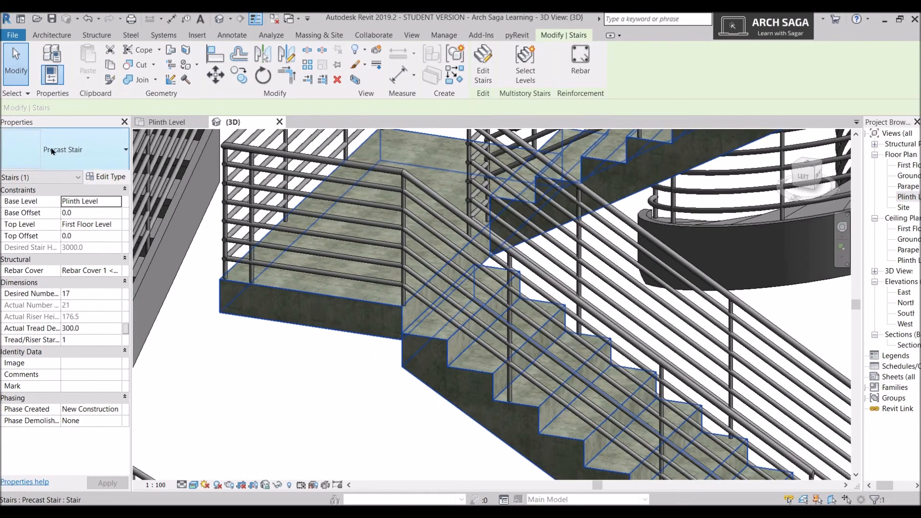
{"action": "left_click", "coordinate": [71, 150]}
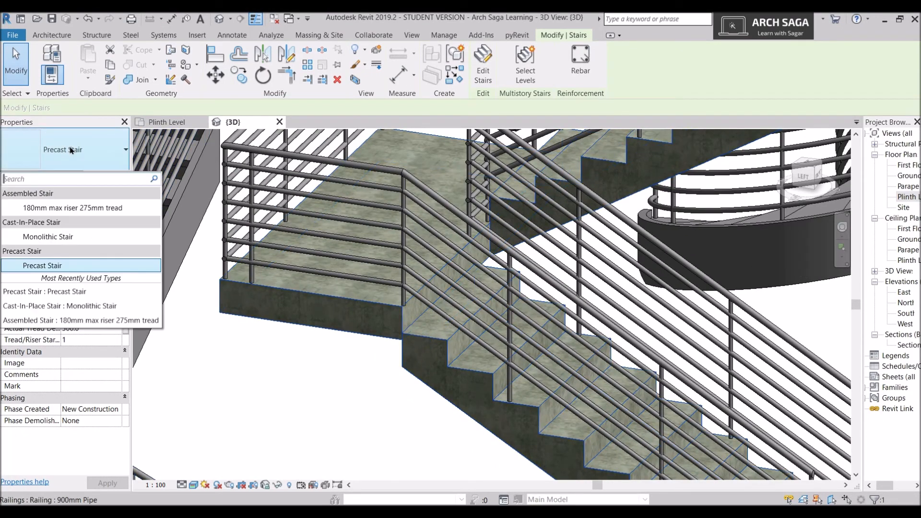
{"action": "left_click", "coordinate": [56, 242]}
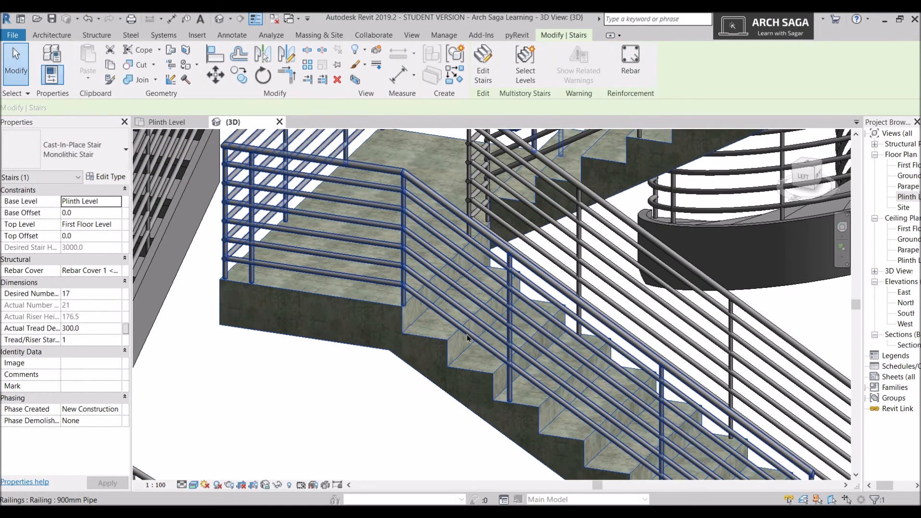
{"action": "middle_click_drag", "start_coordinate": [483, 259], "coordinate": [486, 334], "text": "shift"}
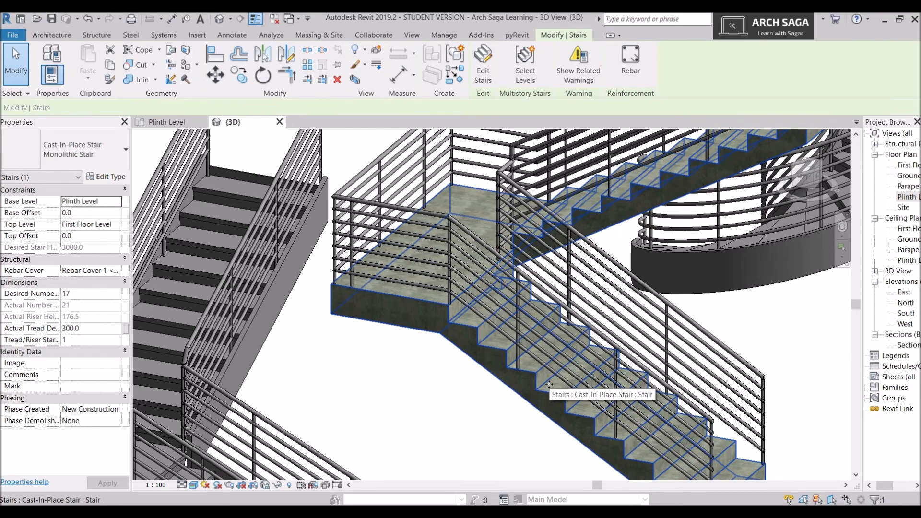
{"action": "scroll", "coordinate": [549, 384], "scroll_direction": "down", "scroll_amount": 8}
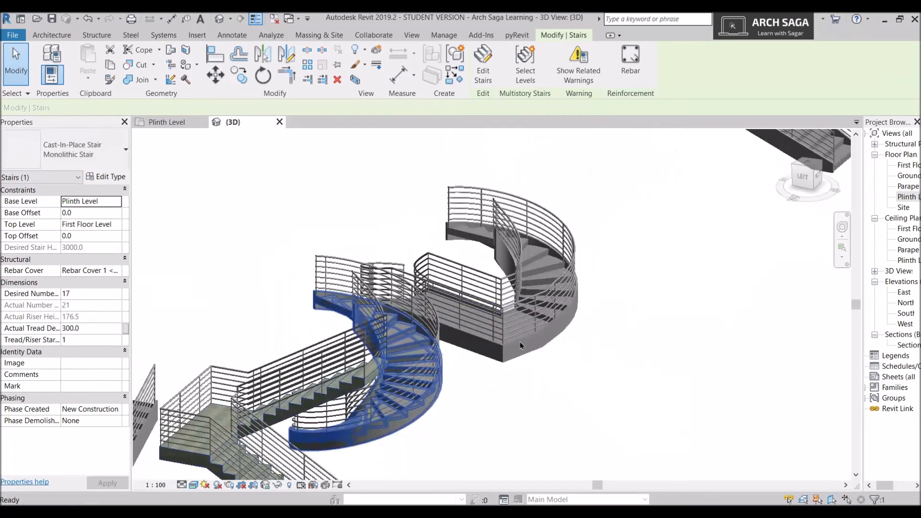
Change the outer railing of the grey two-flight stair, beside the concrete landing stair, to 900mm Rectangular.
{"action": "scroll", "coordinate": [518, 340], "scroll_direction": "down", "scroll_amount": 2}
{"action": "middle_click_drag", "start_coordinate": [621, 316], "coordinate": [427, 397]}
{"action": "middle_click_drag", "start_coordinate": [608, 183], "coordinate": [637, 169]}
{"action": "middle_click_drag", "start_coordinate": [398, 347], "coordinate": [554, 247]}
{"action": "scroll", "coordinate": [230, 400], "scroll_direction": "up", "scroll_amount": 3}
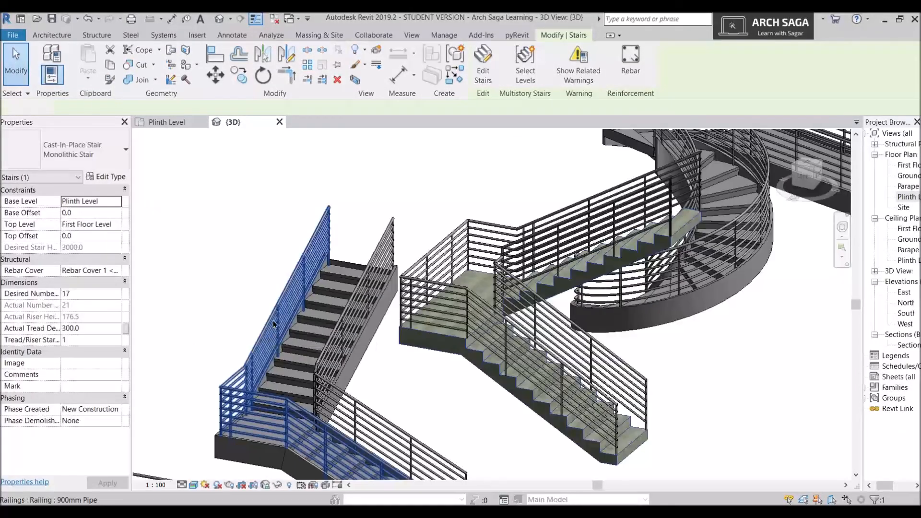
{"action": "left_click", "coordinate": [273, 325]}
{"action": "scroll", "coordinate": [274, 325], "scroll_direction": "down", "scroll_amount": 1}
{"action": "middle_click_drag", "start_coordinate": [274, 324], "coordinate": [344, 301]}
{"action": "left_click", "coordinate": [51, 144]}
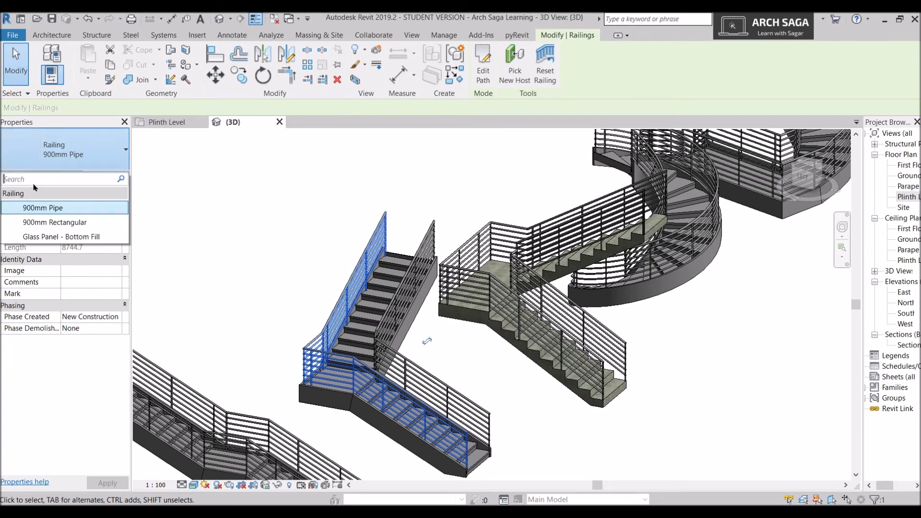
{"action": "left_click", "coordinate": [58, 223]}
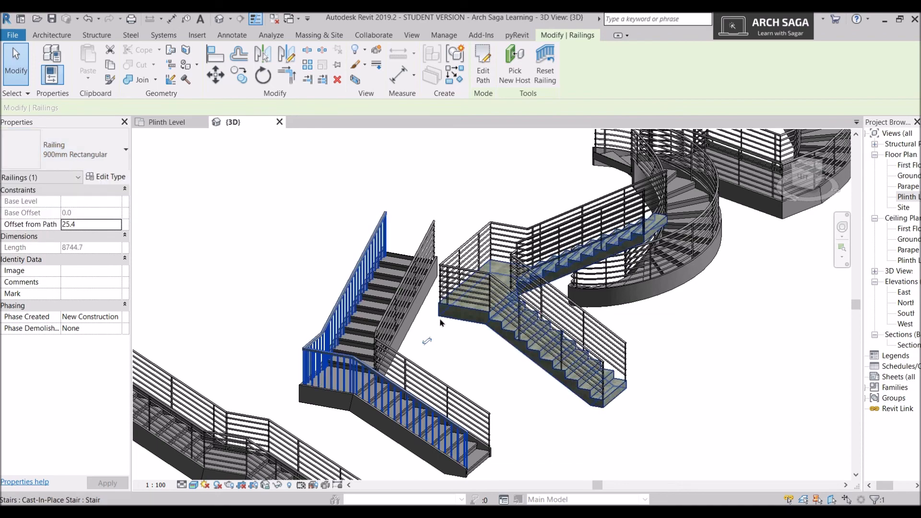
{"action": "scroll", "coordinate": [353, 304], "scroll_direction": "up", "scroll_amount": 5}
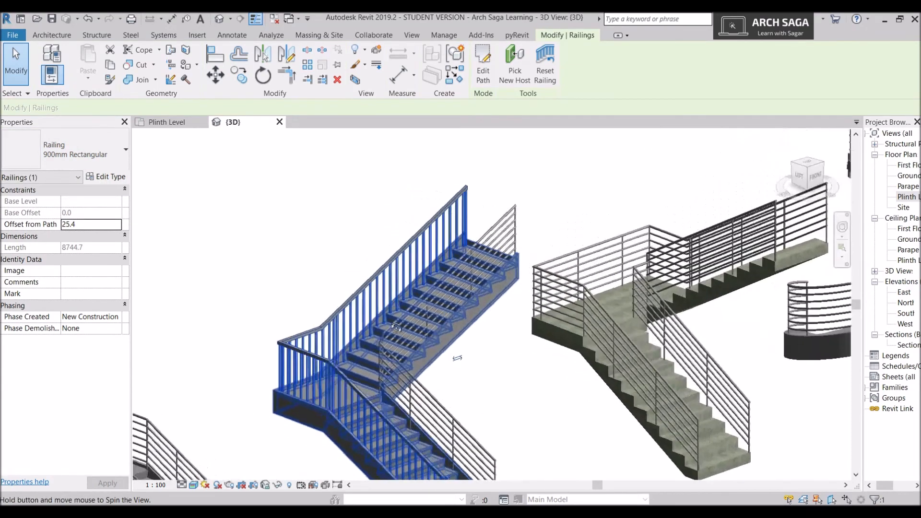
{"action": "key", "text": "Escape"}
{"action": "scroll", "coordinate": [430, 312], "scroll_direction": "up", "scroll_amount": 2}
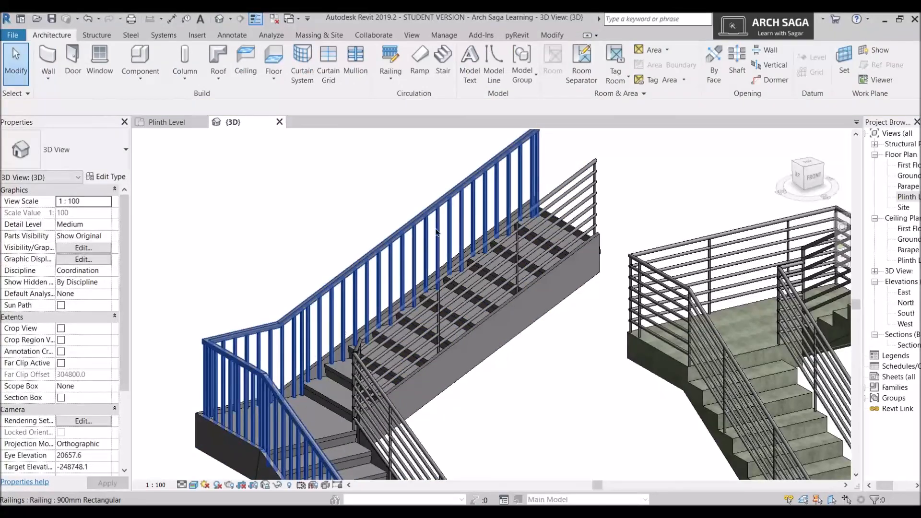
Change the outer railing of the grey two-flight landing stair to Glass Panel - Bottom Fill.
{"action": "scroll", "coordinate": [451, 272], "scroll_direction": "down", "scroll_amount": 4}
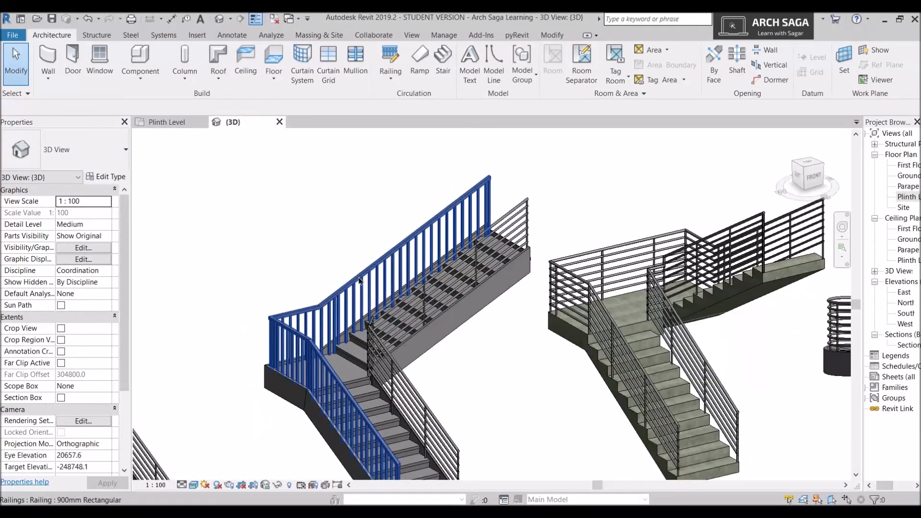
{"action": "left_click", "coordinate": [359, 281]}
{"action": "left_click", "coordinate": [77, 151]}
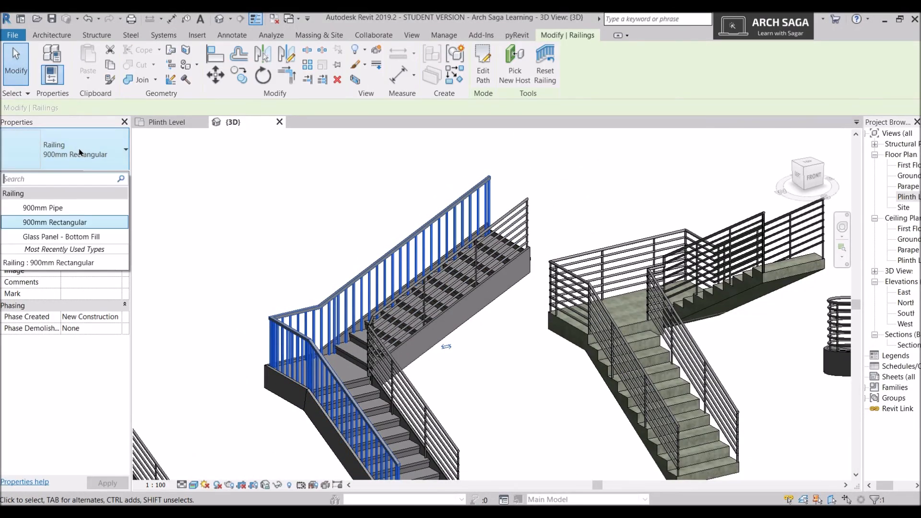
{"action": "left_click", "coordinate": [65, 238]}
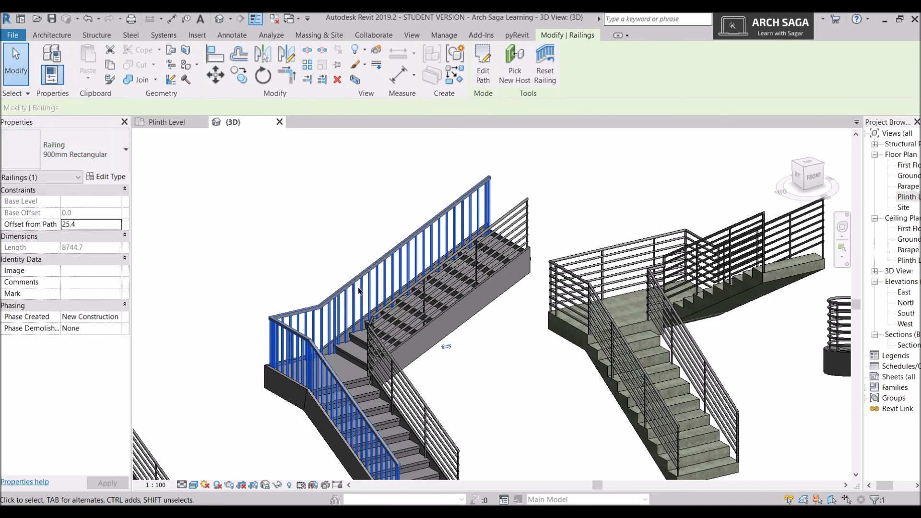
Change the inner railing of the same grey landing stair to Glass Panel - Bottom Fill.
{"action": "middle_click_drag", "start_coordinate": [445, 326], "coordinate": [452, 352], "text": "shift"}
{"action": "scroll", "coordinate": [453, 352], "scroll_direction": "up", "scroll_amount": 2}
{"action": "left_click", "coordinate": [454, 348]}
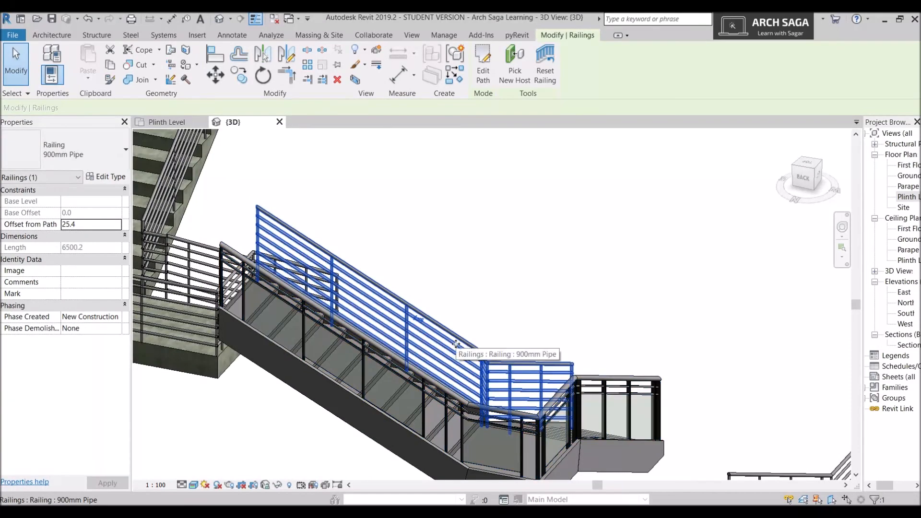
{"action": "left_click", "coordinate": [25, 155]}
{"action": "left_click", "coordinate": [66, 237]}
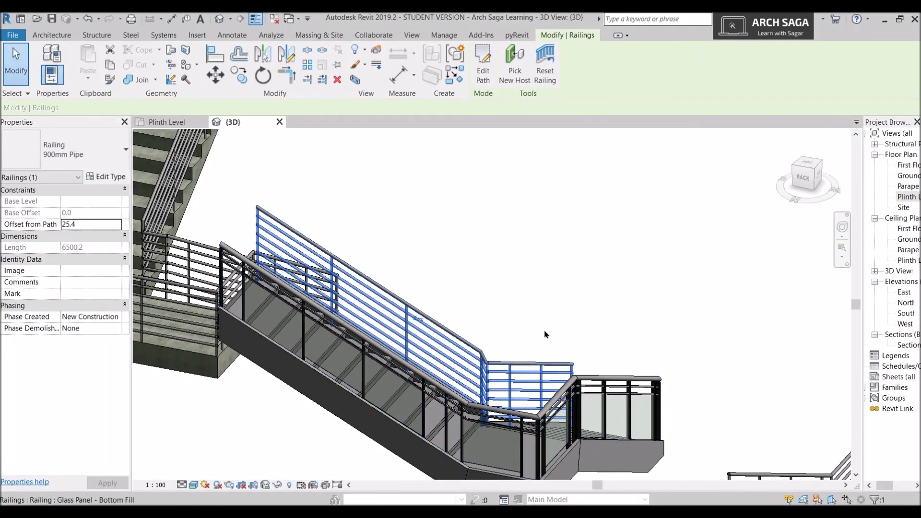
Examine the glass-panel railings on the grey landing stair and review the other stair shapes in the 3D model.
{"action": "scroll", "coordinate": [552, 331], "scroll_direction": "down", "scroll_amount": 3}
{"action": "middle_click_drag", "start_coordinate": [565, 333], "coordinate": [454, 316], "text": "shift"}
{"action": "scroll", "coordinate": [432, 262], "scroll_direction": "up", "scroll_amount": 4}
{"action": "scroll", "coordinate": [355, 209], "scroll_direction": "down", "scroll_amount": 2}
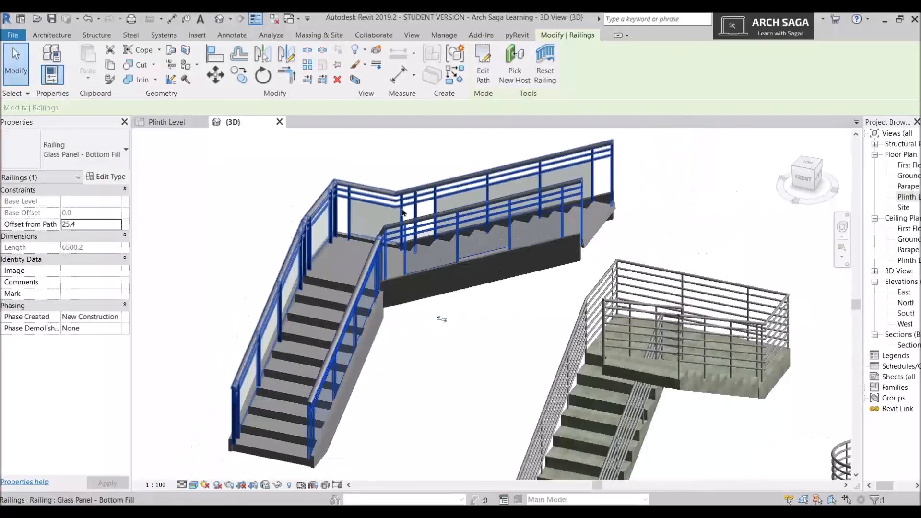
{"action": "scroll", "coordinate": [429, 249], "scroll_direction": "down", "scroll_amount": 1}
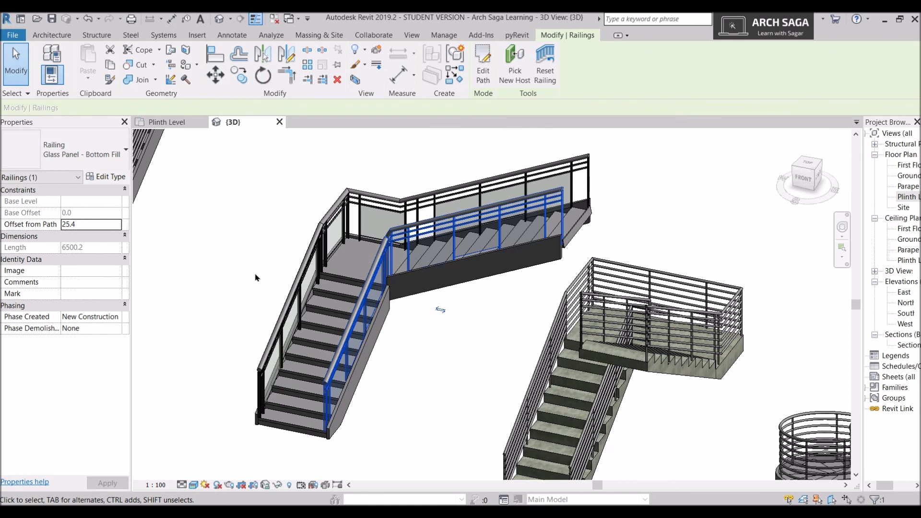
{"action": "scroll", "coordinate": [370, 309], "scroll_direction": "down", "scroll_amount": 5}
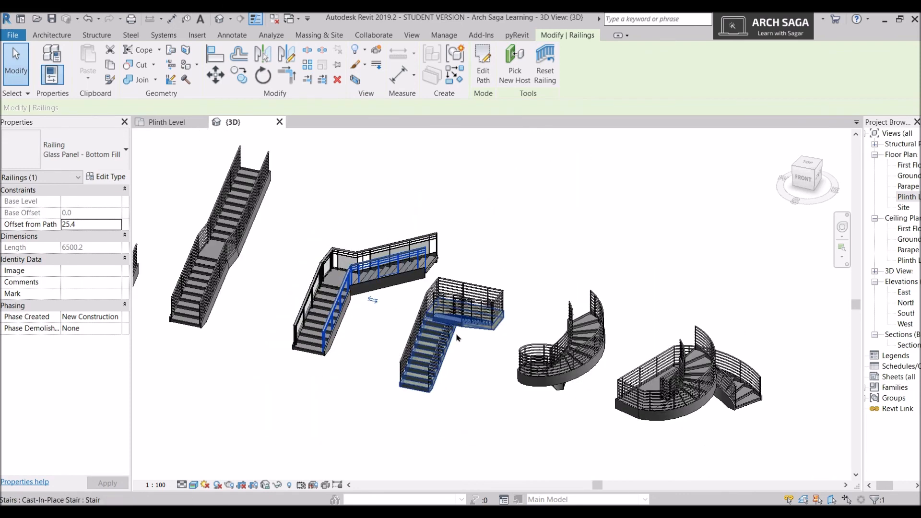
{"action": "middle_click_drag", "start_coordinate": [456, 352], "coordinate": [421, 386], "text": "shift"}
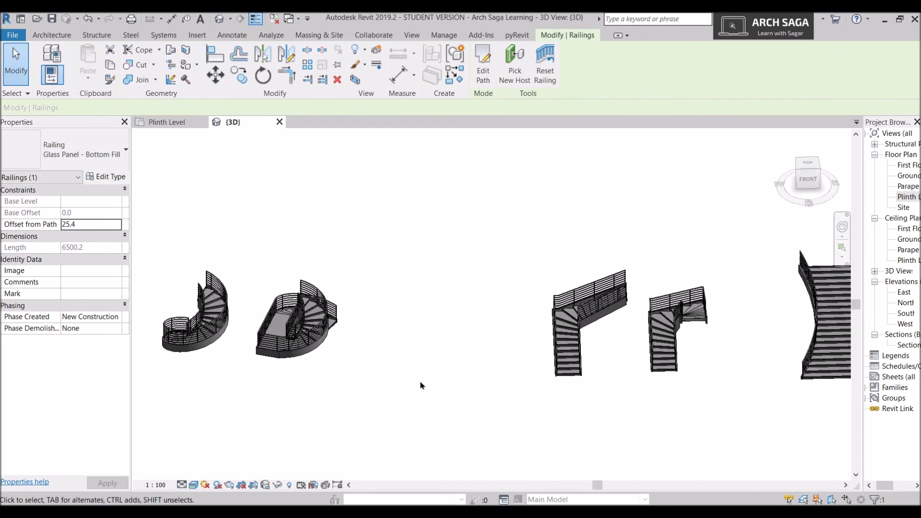
{"action": "middle_click_drag", "start_coordinate": [618, 382], "coordinate": [464, 376]}
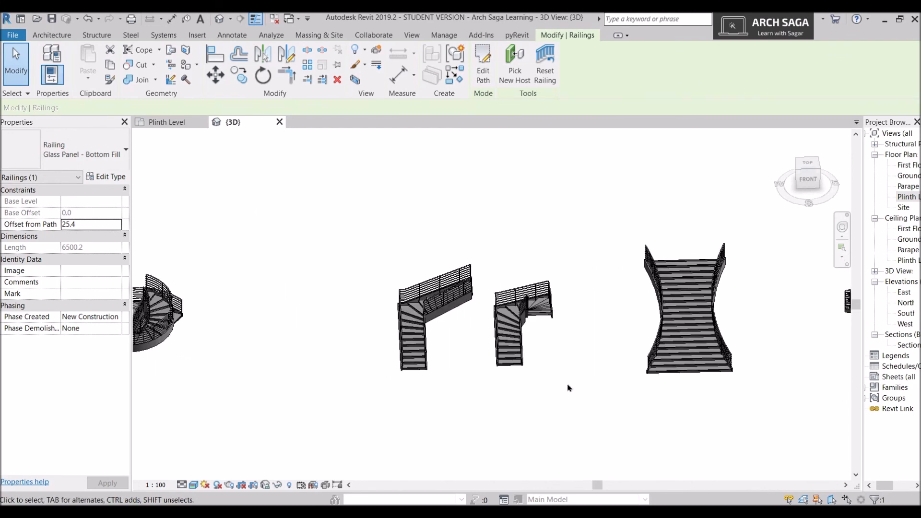
{"action": "middle_click_drag", "start_coordinate": [568, 387], "coordinate": [437, 411]}
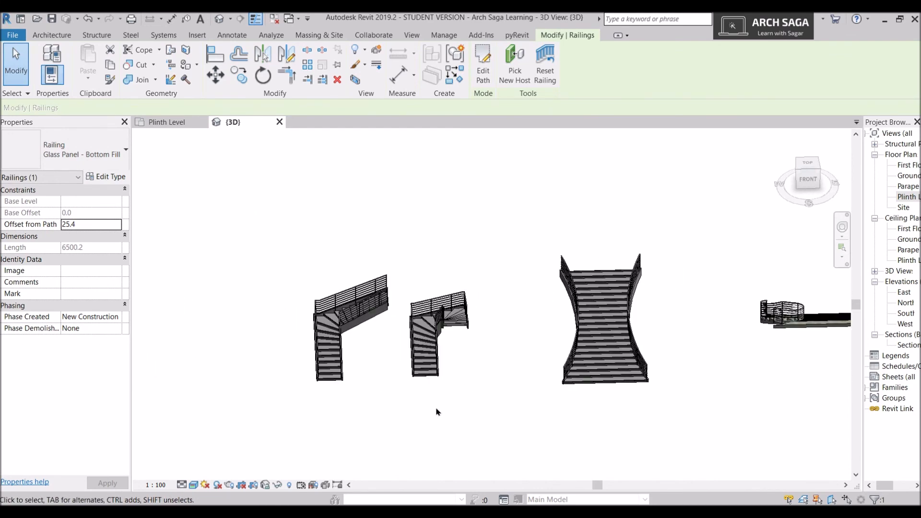